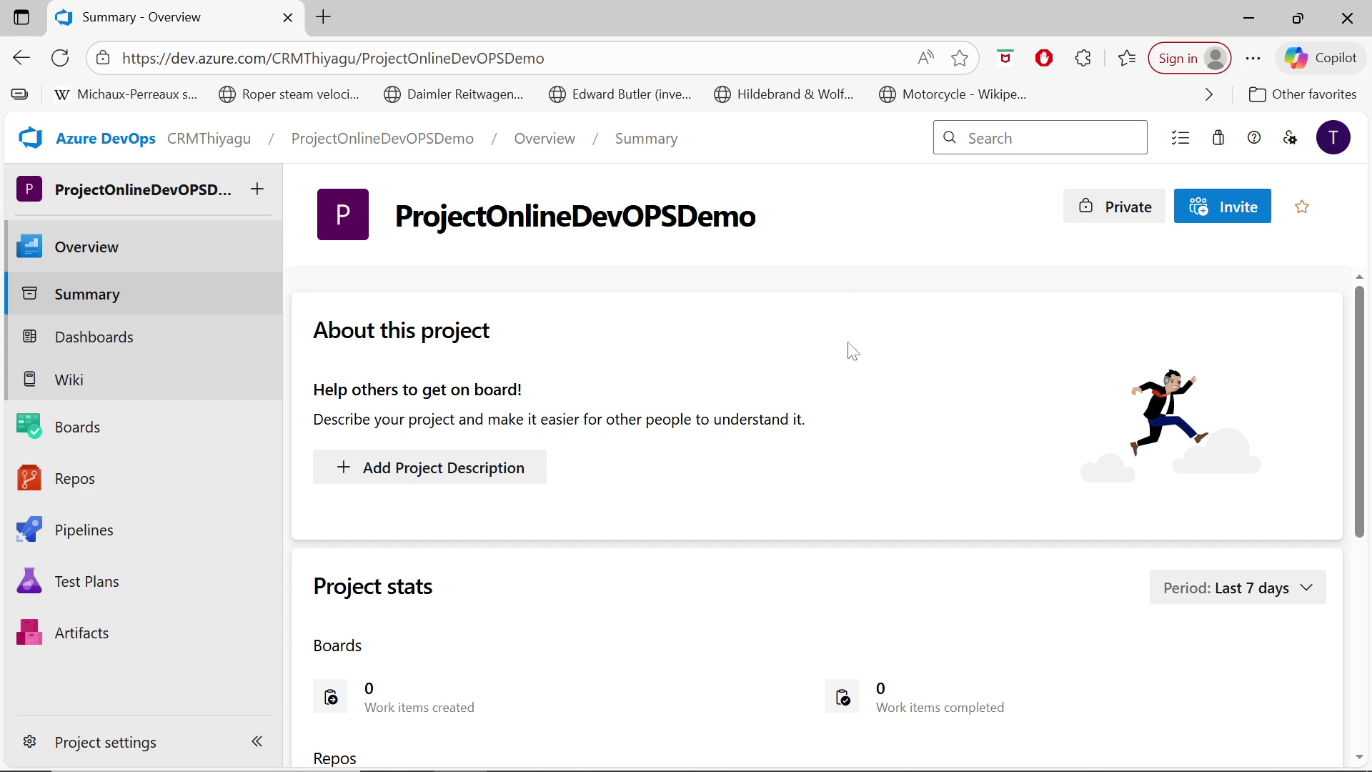
Open the Project Online Release pipeline for editing and show its pipeline variables.
{"action": "mouse_move", "coordinate": [179, 427]}
{"action": "mouse_move", "coordinate": [97, 550]}
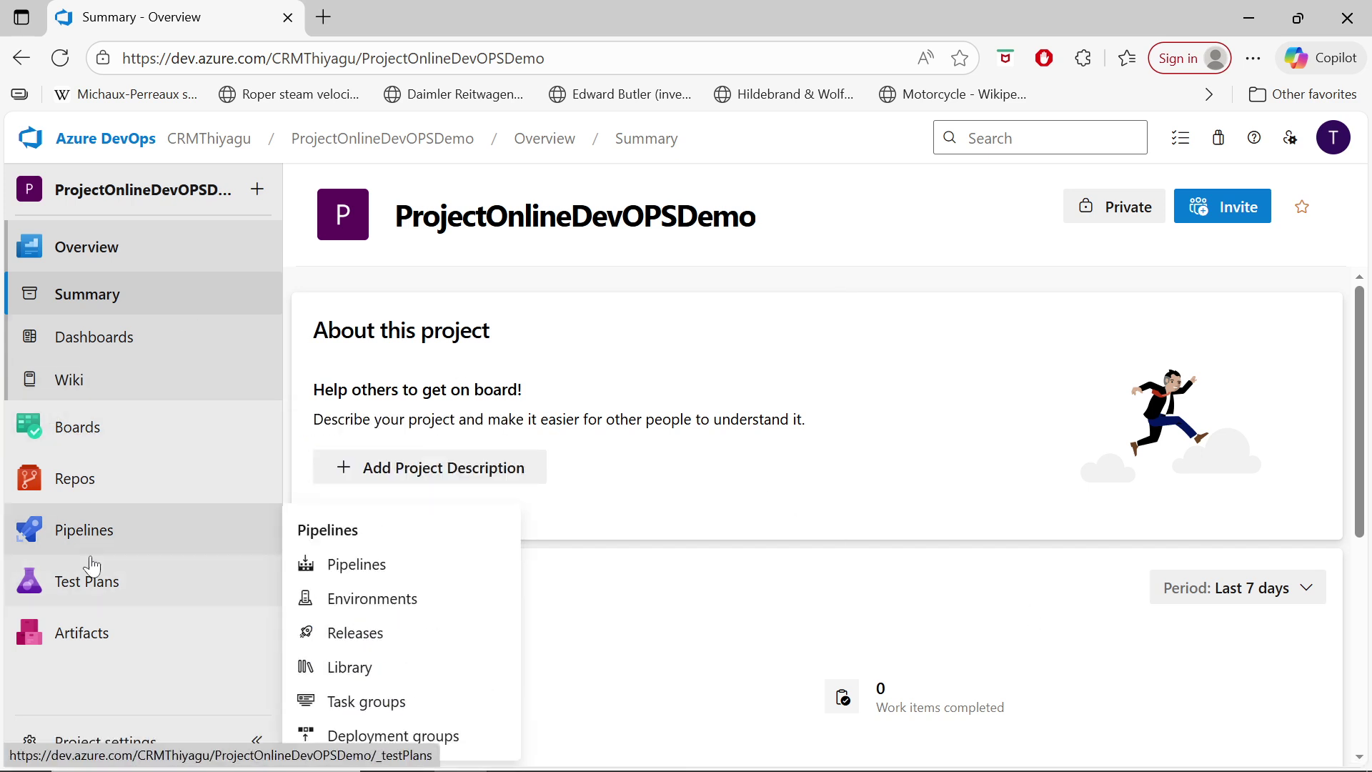
{"action": "left_click", "coordinate": [378, 634]}
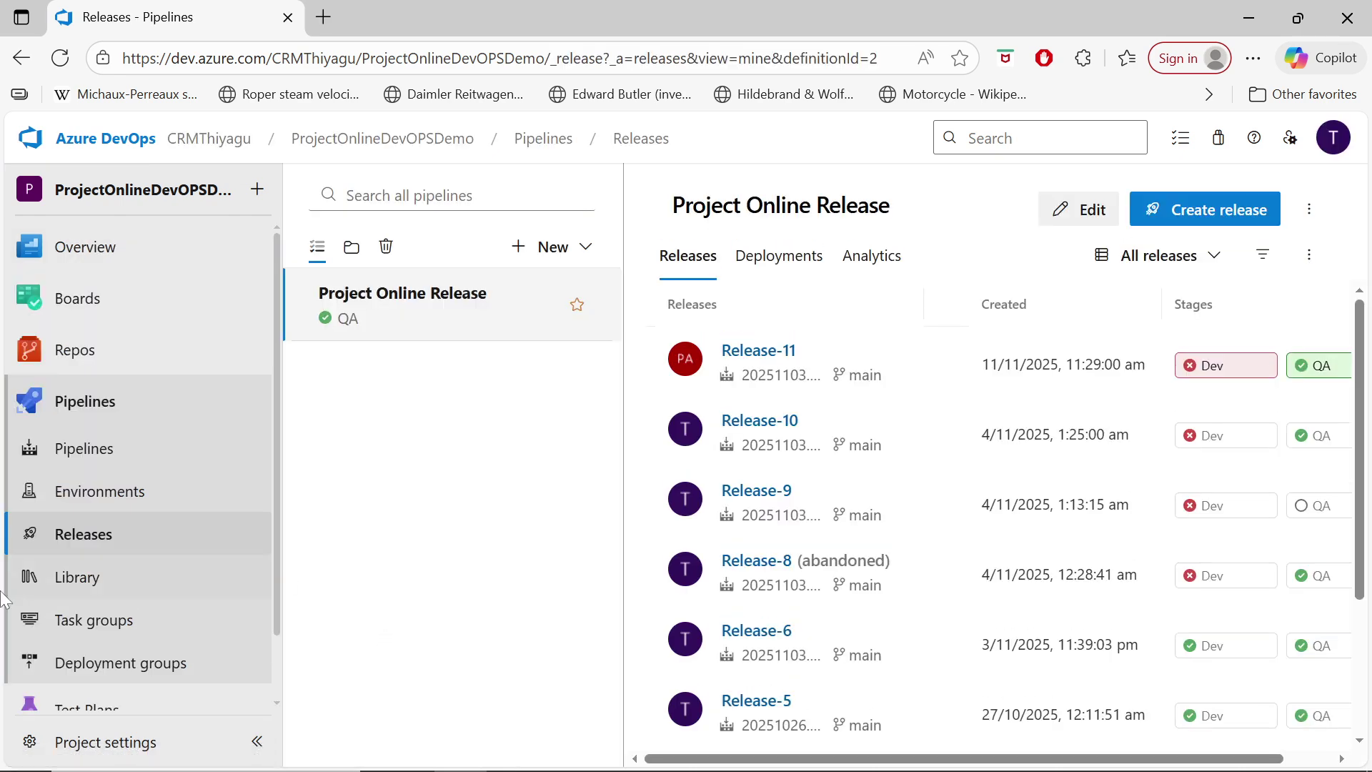
{"action": "left_click", "coordinate": [1080, 224]}
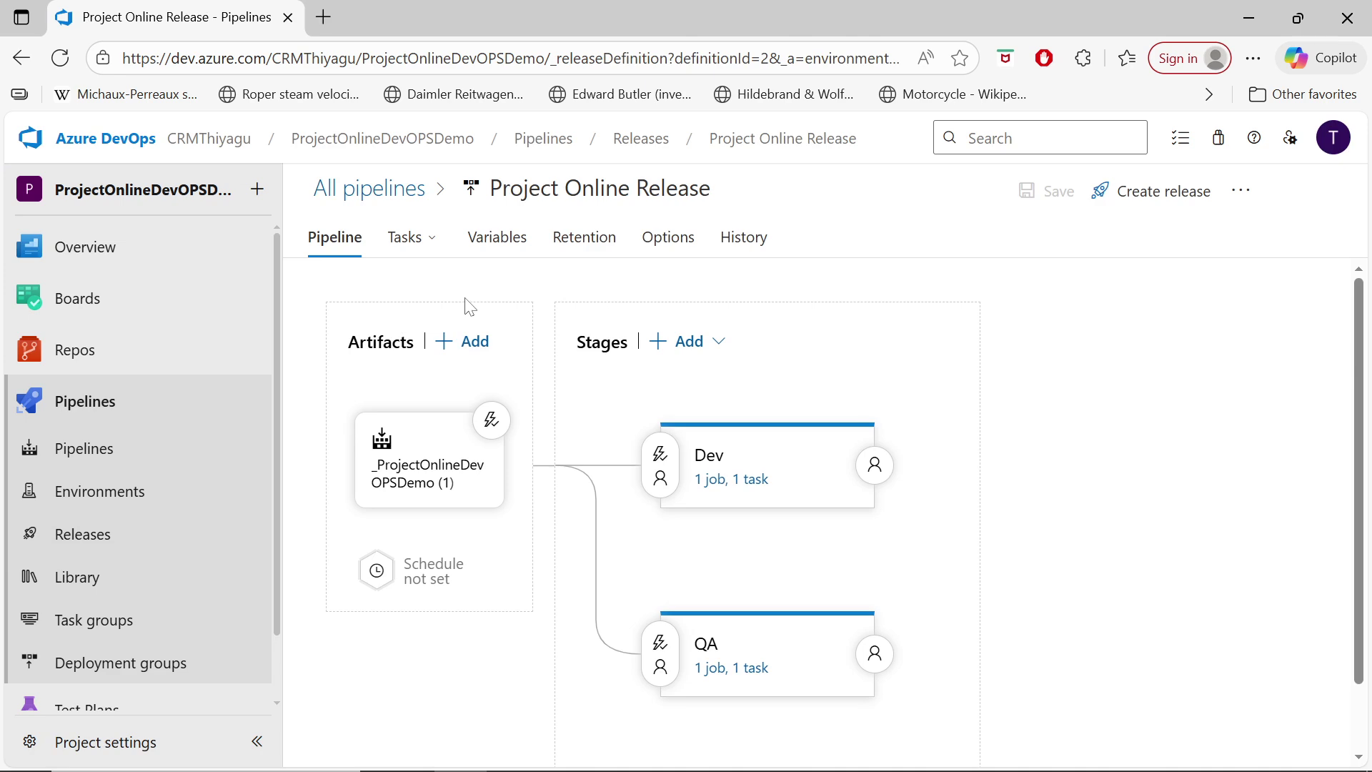
{"action": "left_click", "coordinate": [504, 246]}
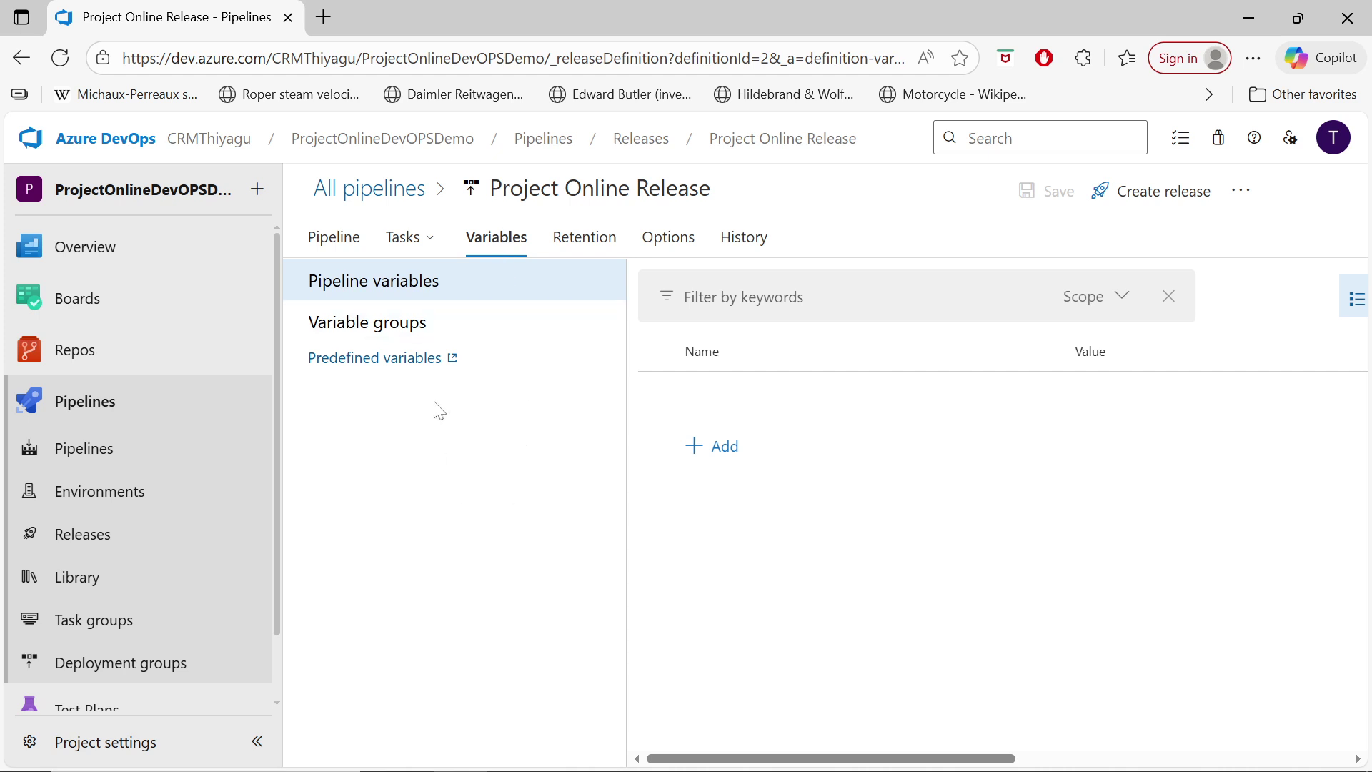
Add a pipeline variable named System.debug with the value True and save the release pipeline without a comment.
{"action": "left_click", "coordinate": [723, 450]}
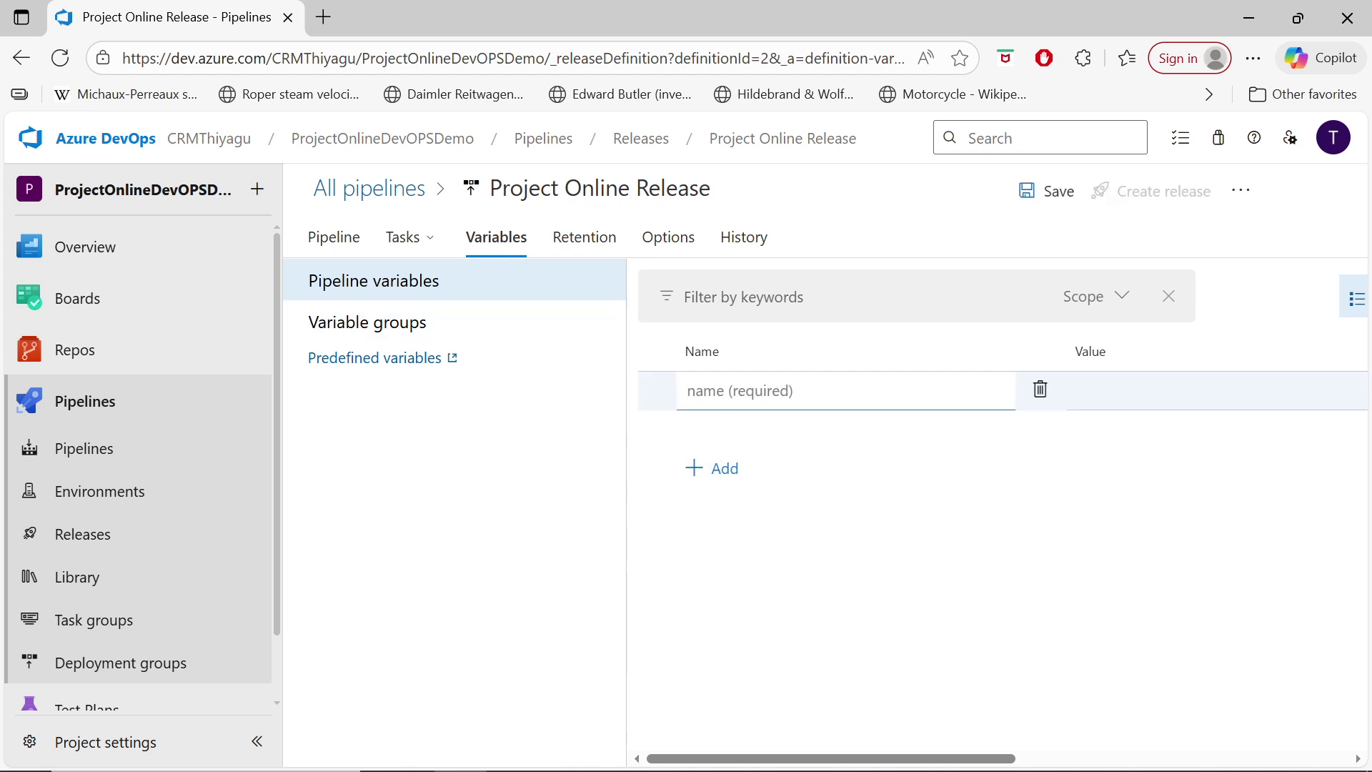
{"action": "type", "text": "System.debug"}
{"action": "left_click", "coordinate": [1142, 401]}
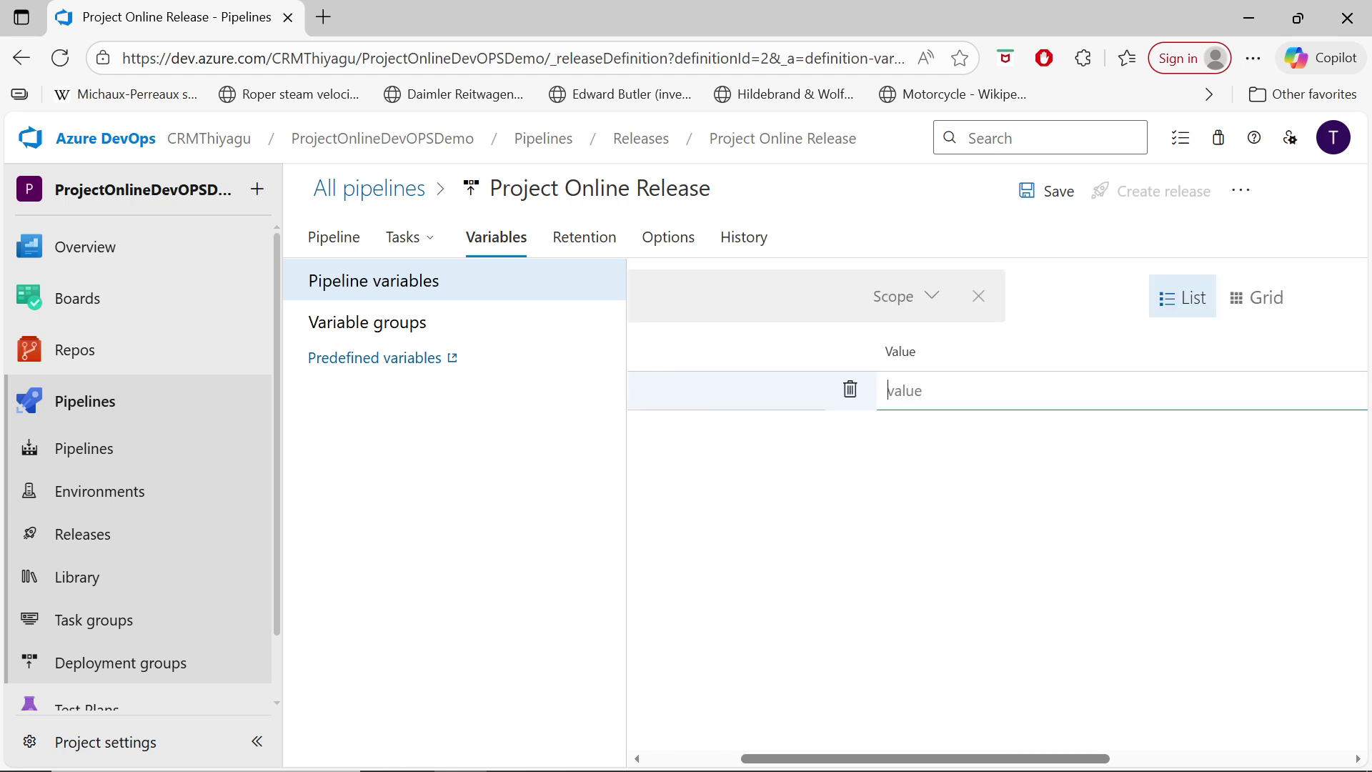
{"action": "type", "text": "True"}
{"action": "left_click", "coordinate": [1055, 194]}
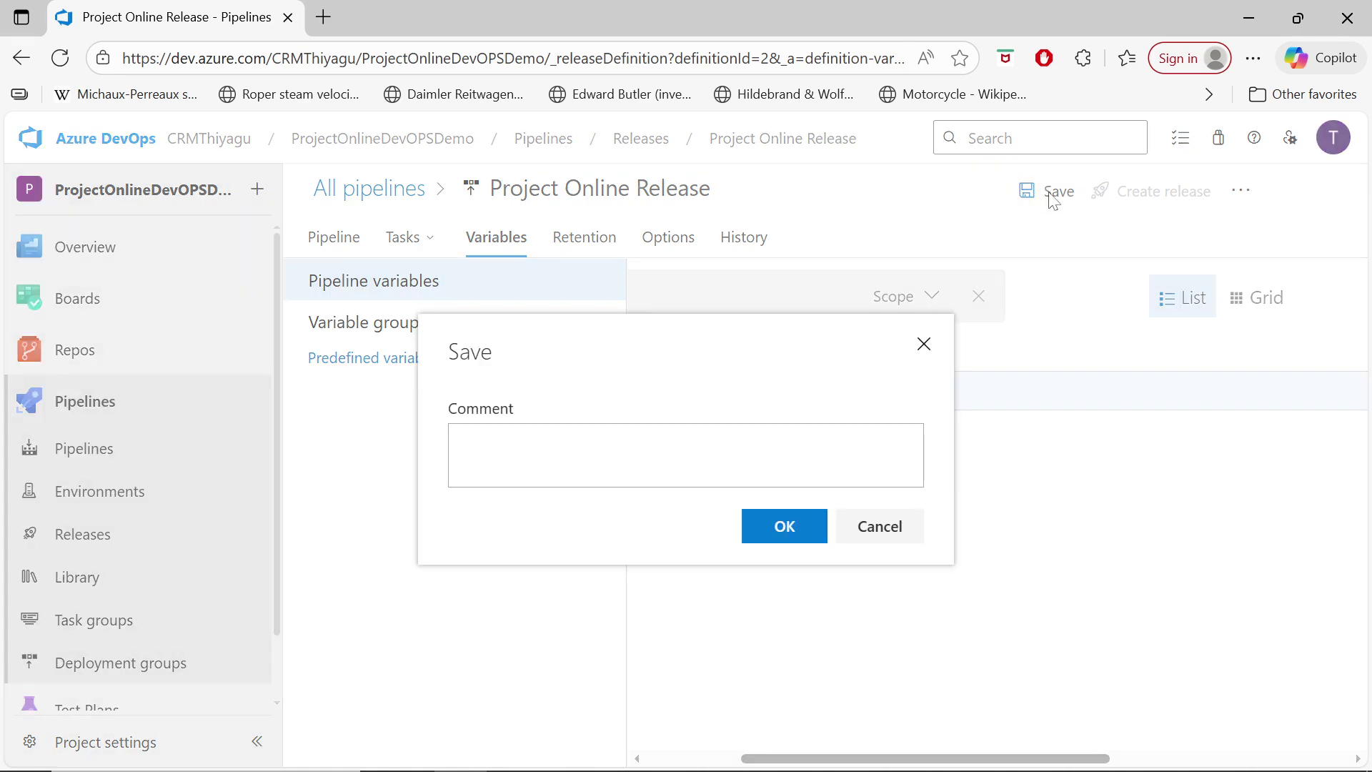
{"action": "left_click", "coordinate": [794, 537]}
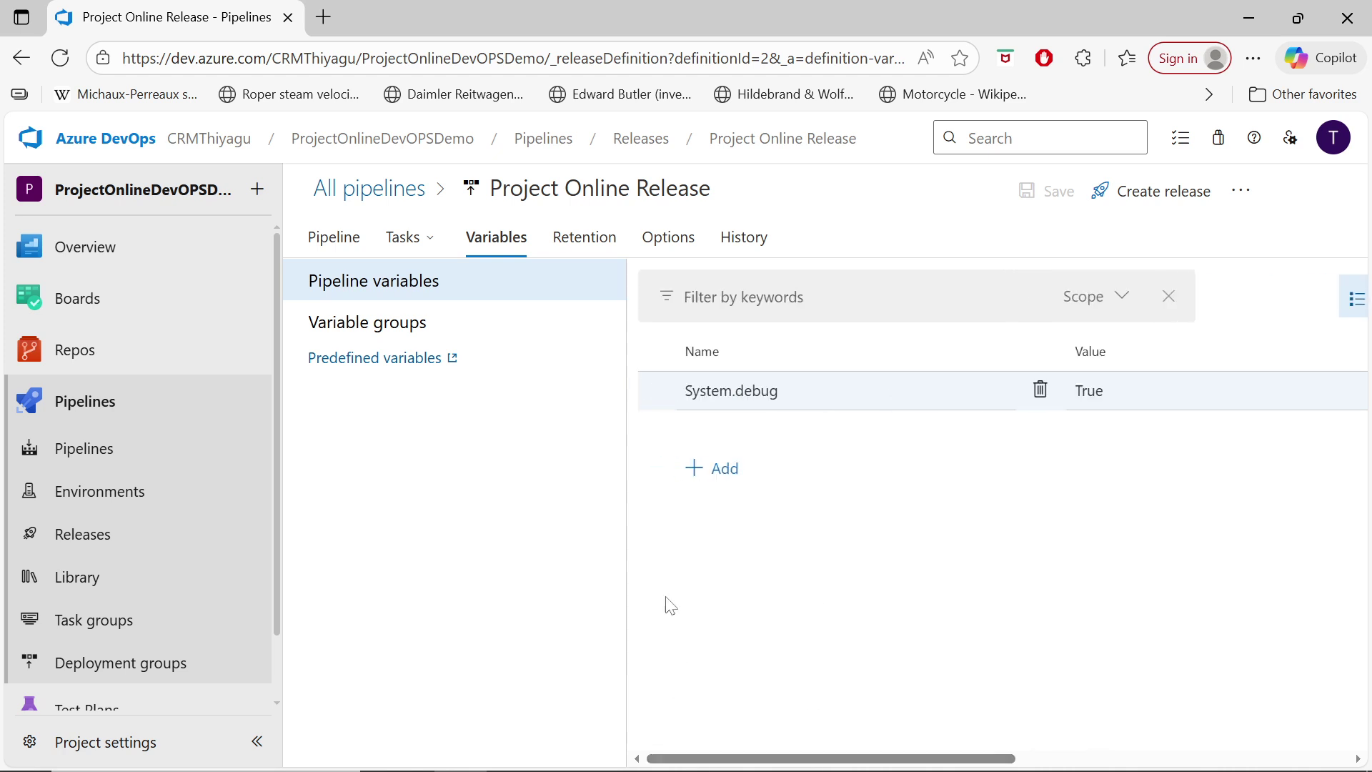
From Release-11, open the pipeline definition and check the script path of the Dev stage's Python script task.
{"action": "left_click", "coordinate": [379, 190]}
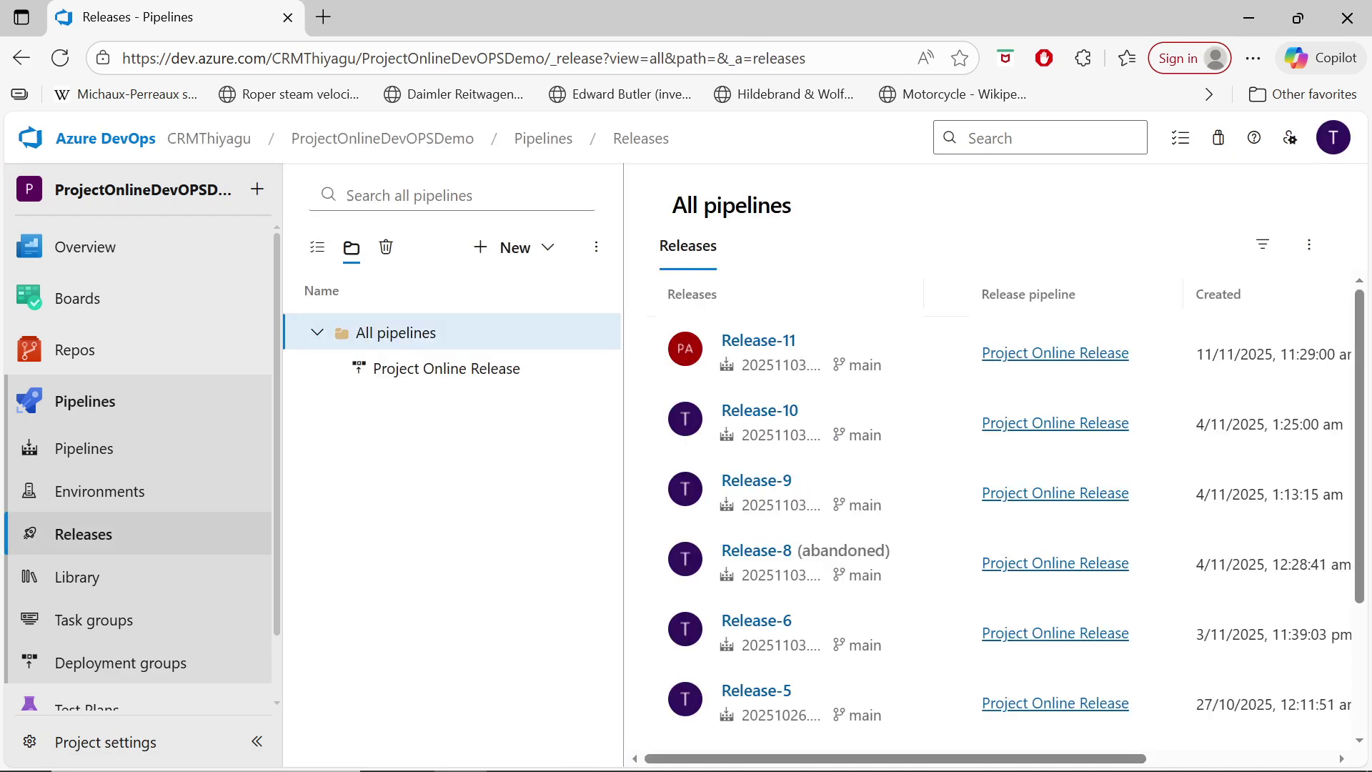
{"action": "left_click", "coordinate": [752, 348]}
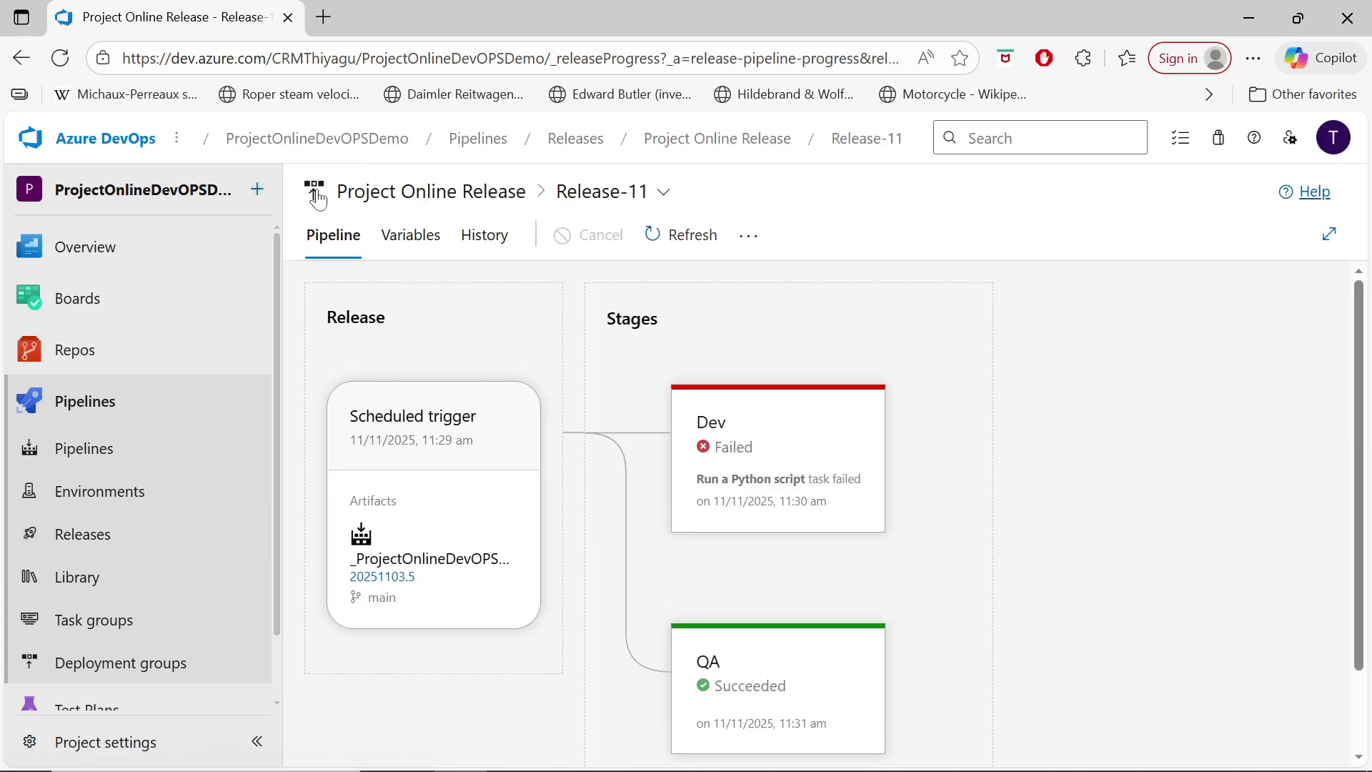
{"action": "left_click", "coordinate": [898, 243]}
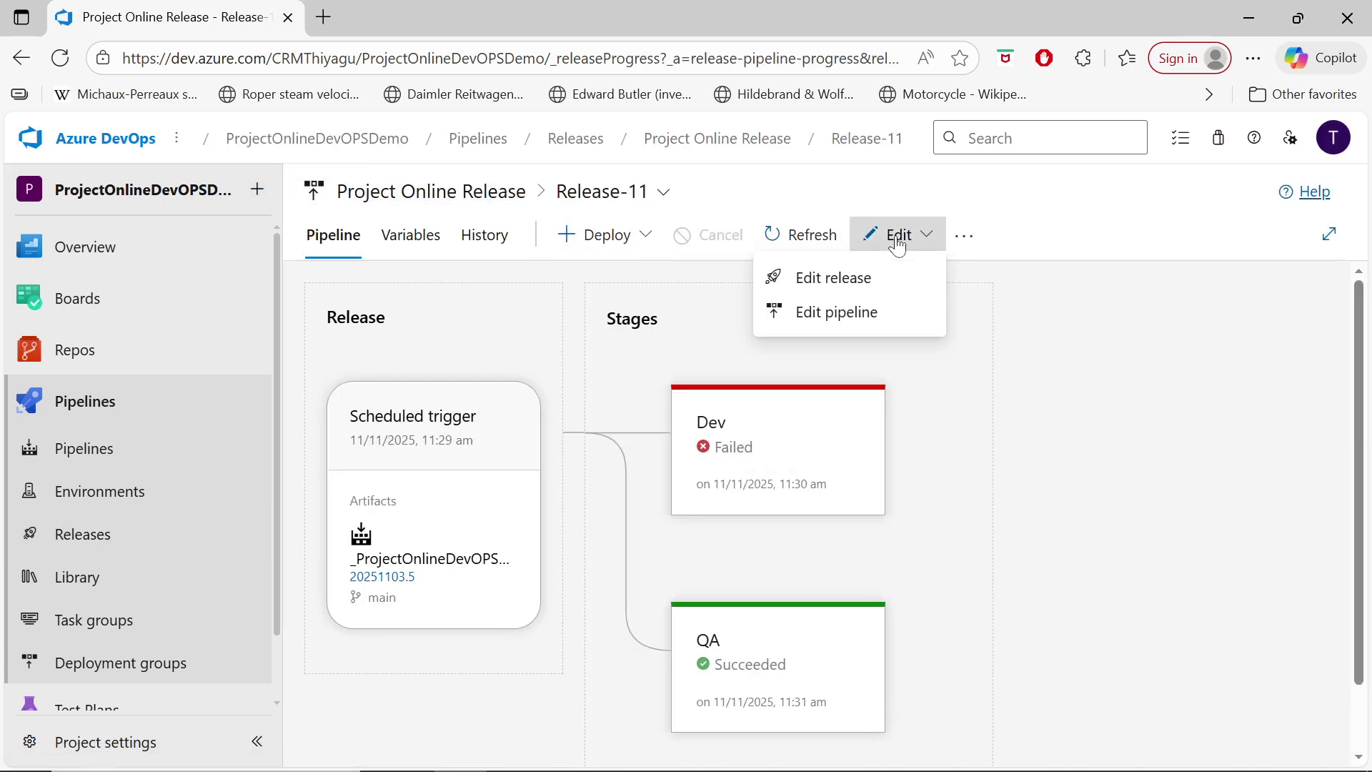
{"action": "left_click", "coordinate": [822, 315]}
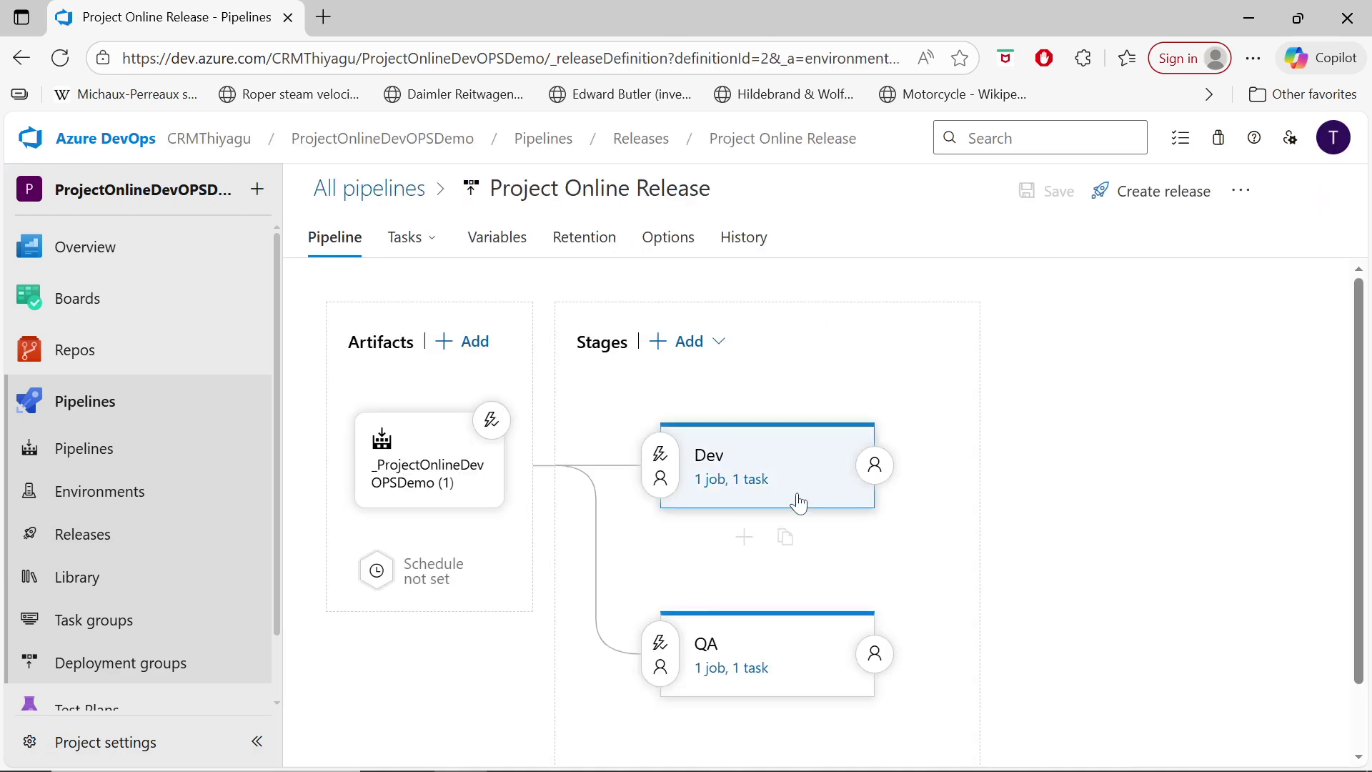
{"action": "left_click", "coordinate": [744, 486]}
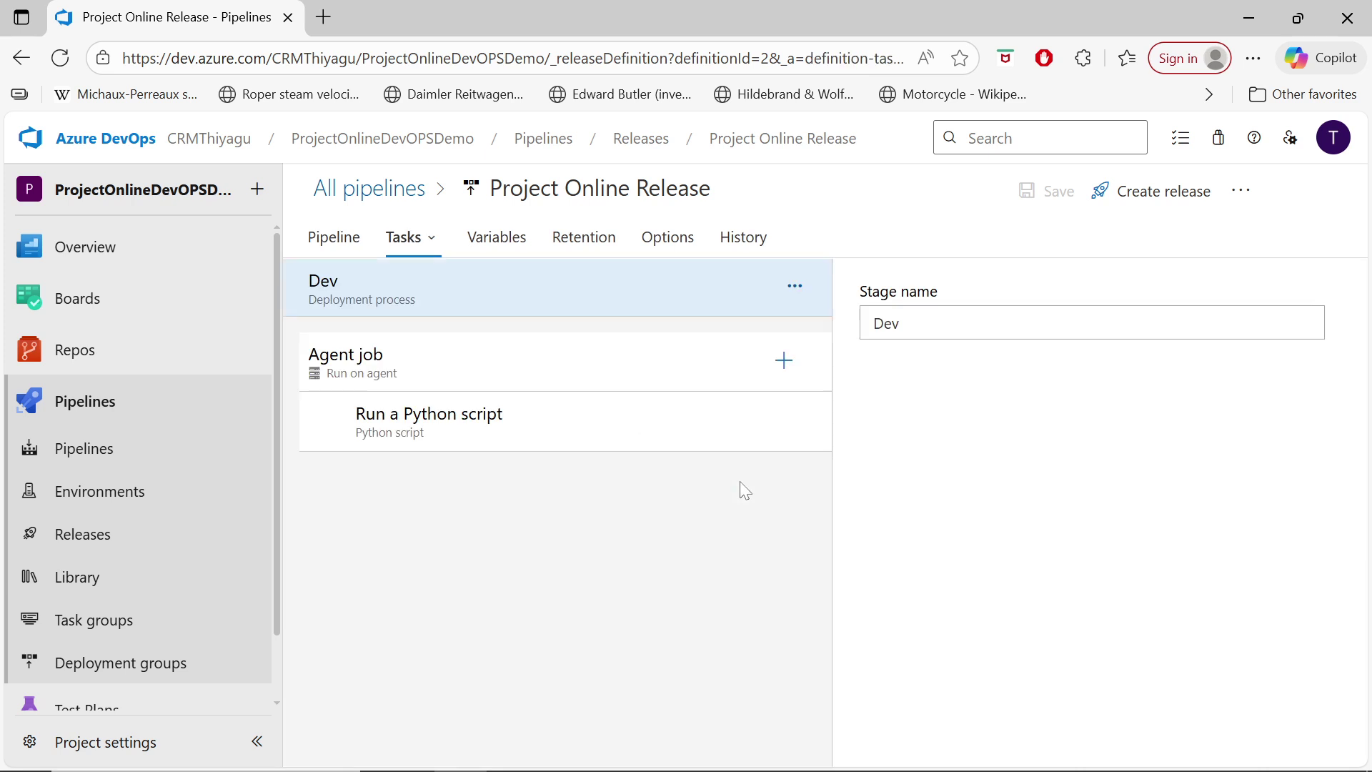
{"action": "left_click", "coordinate": [555, 439]}
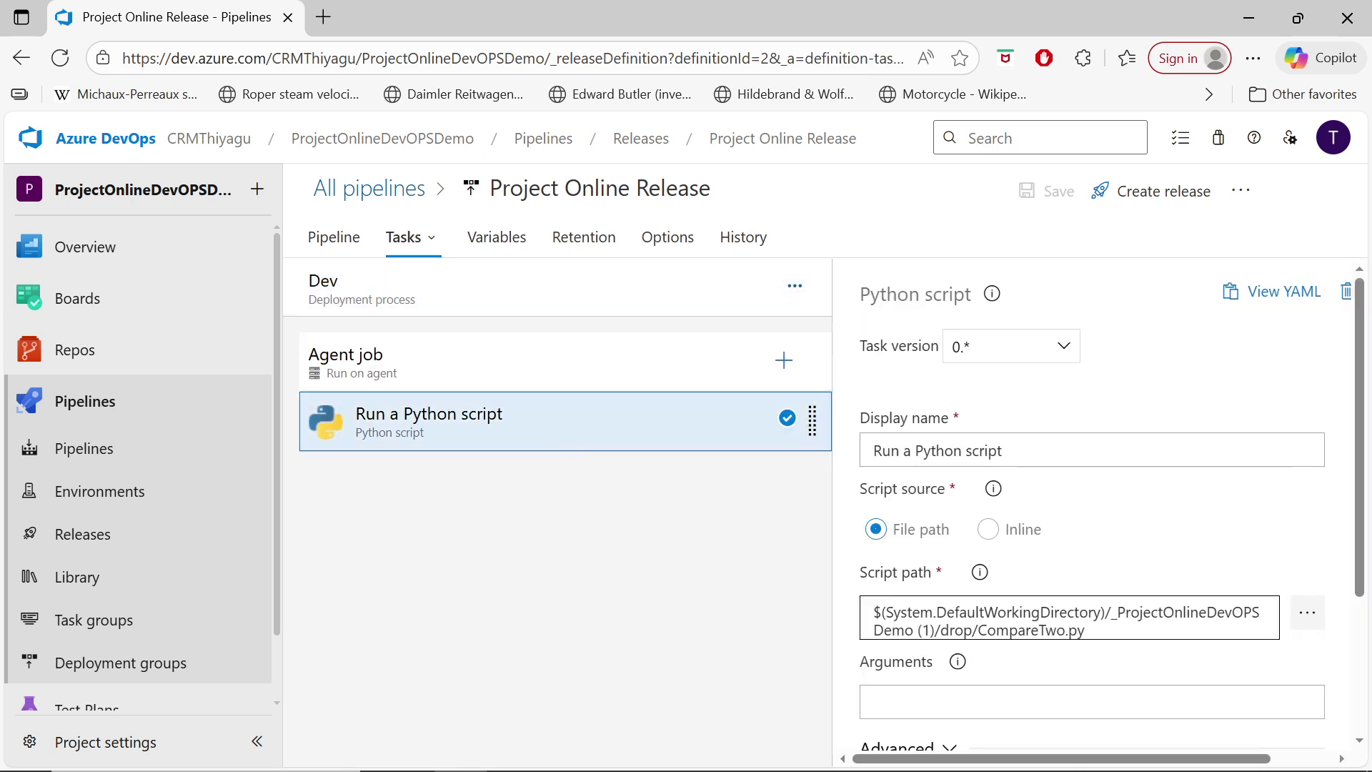
{"action": "left_click_drag", "start_coordinate": [1065, 631], "coordinate": [978, 630]}
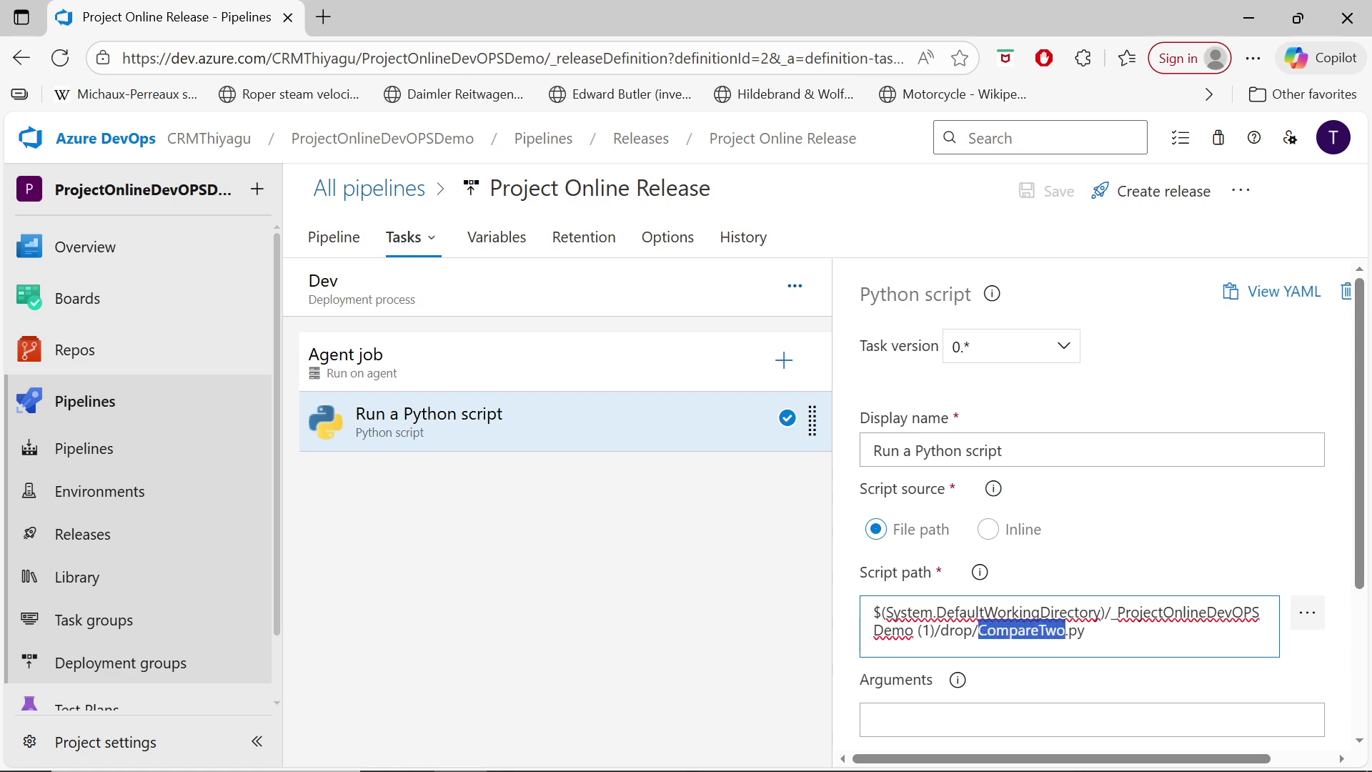
{"action": "left_click", "coordinate": [873, 213]}
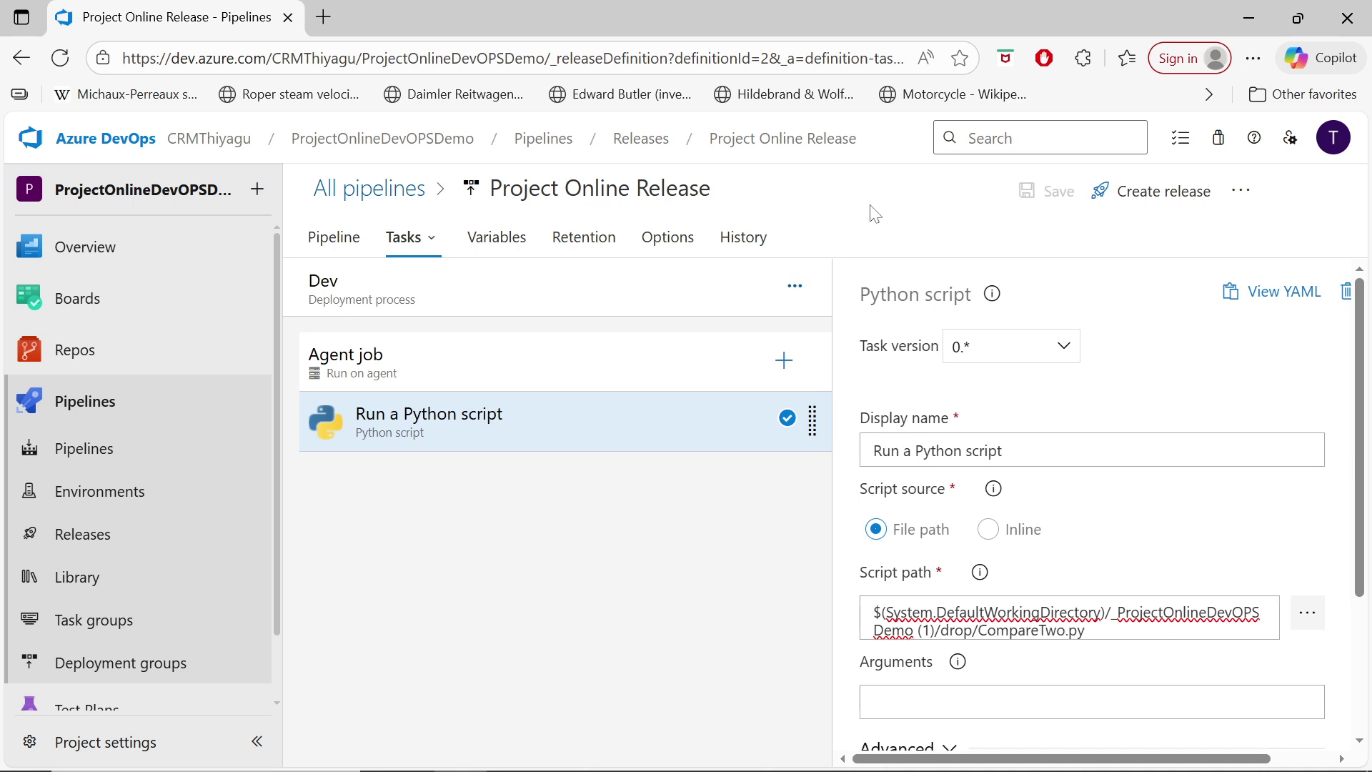
Reopen the Project Online Release pipeline for editing and enable its scheduled release trigger.
{"action": "left_click", "coordinate": [385, 208]}
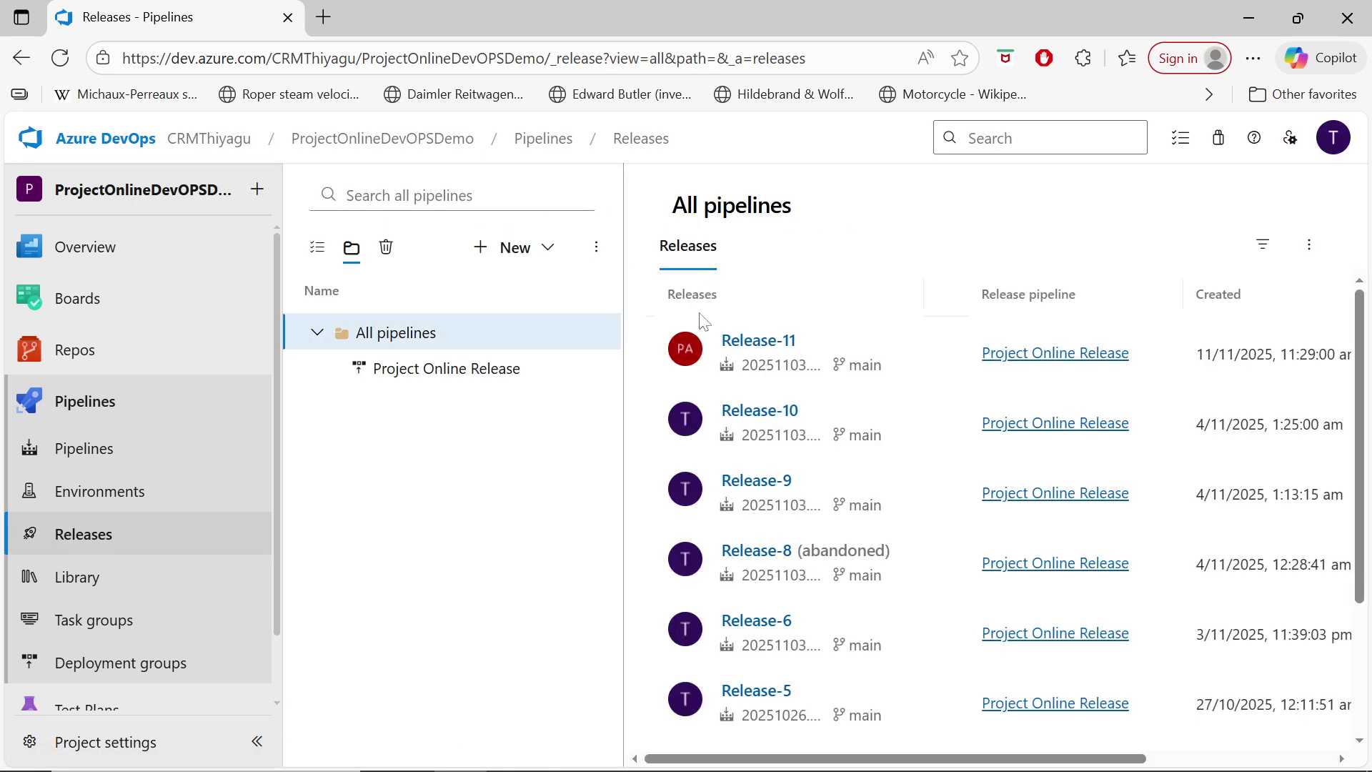
{"action": "left_click", "coordinate": [443, 378]}
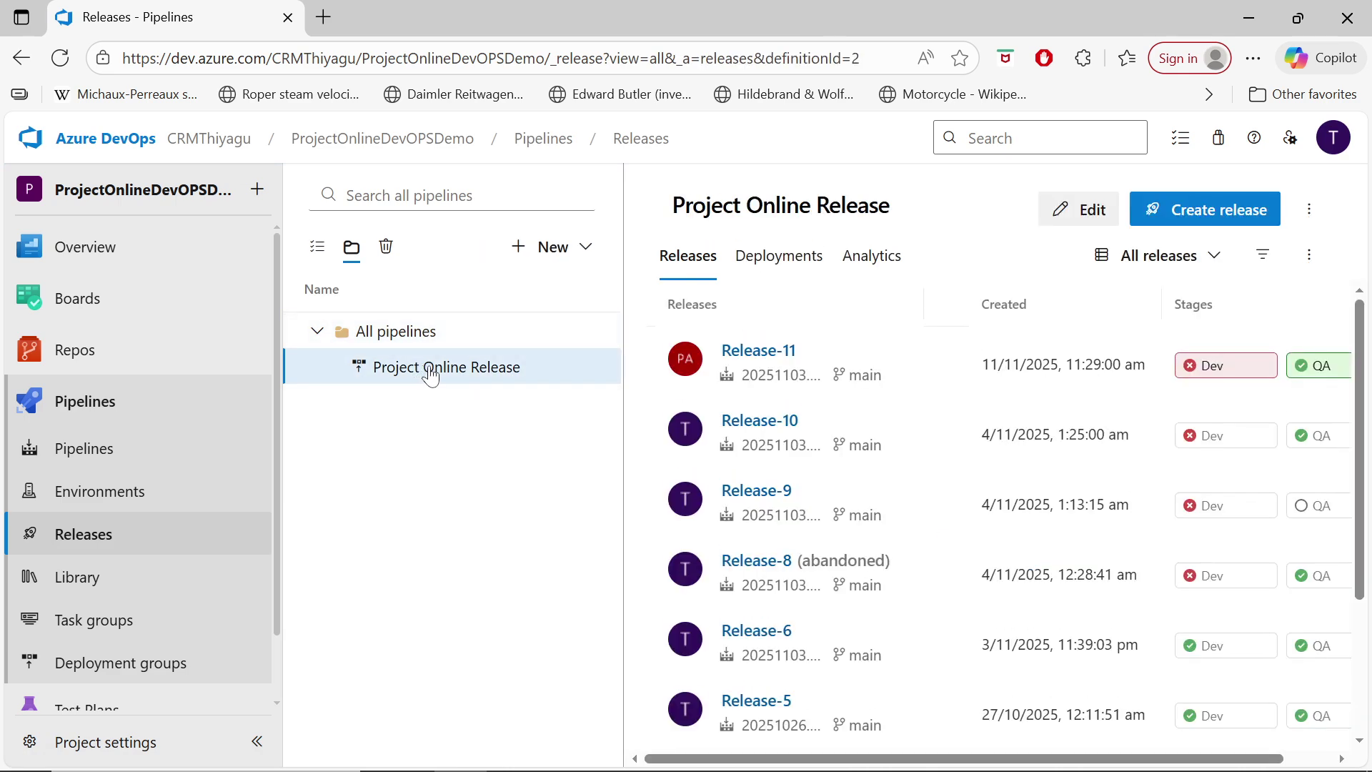
{"action": "left_click", "coordinate": [1086, 209]}
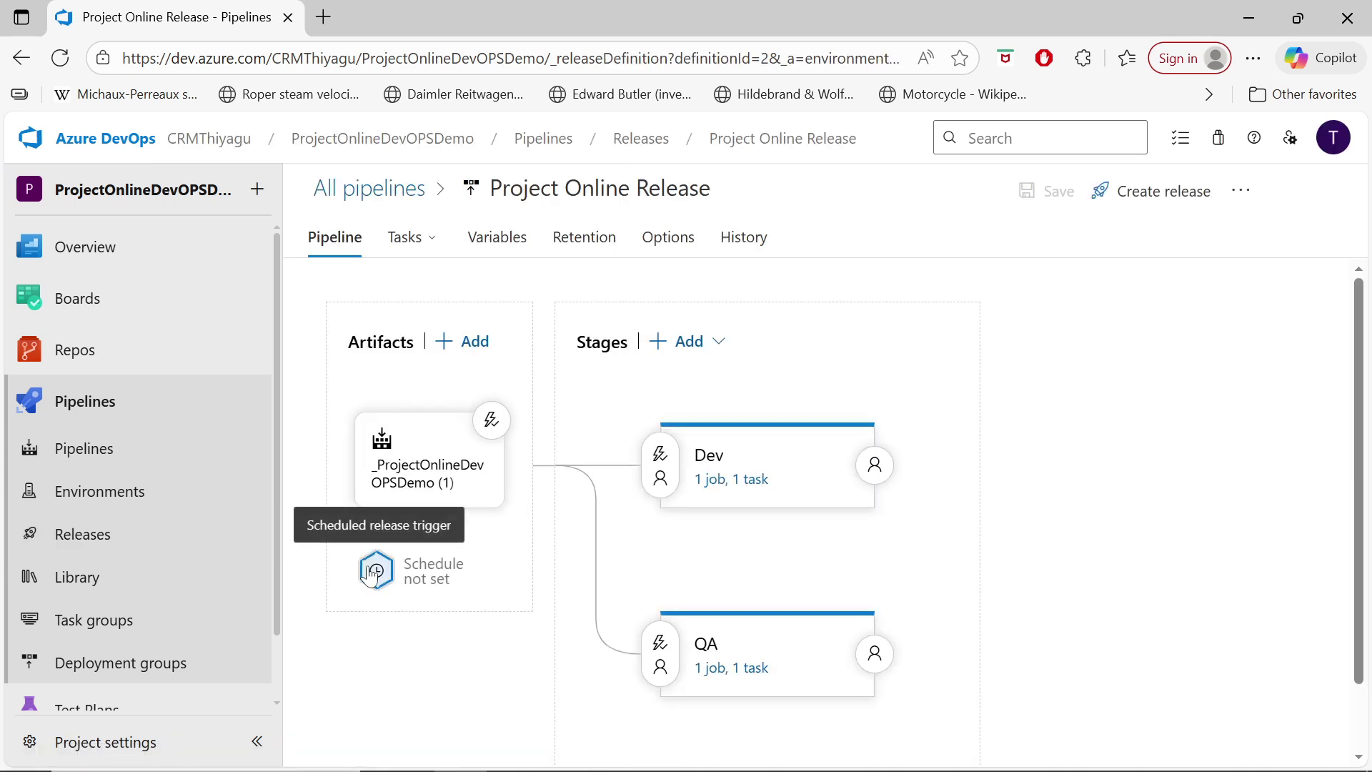
{"action": "left_click", "coordinate": [374, 572]}
{"action": "left_click", "coordinate": [767, 383]}
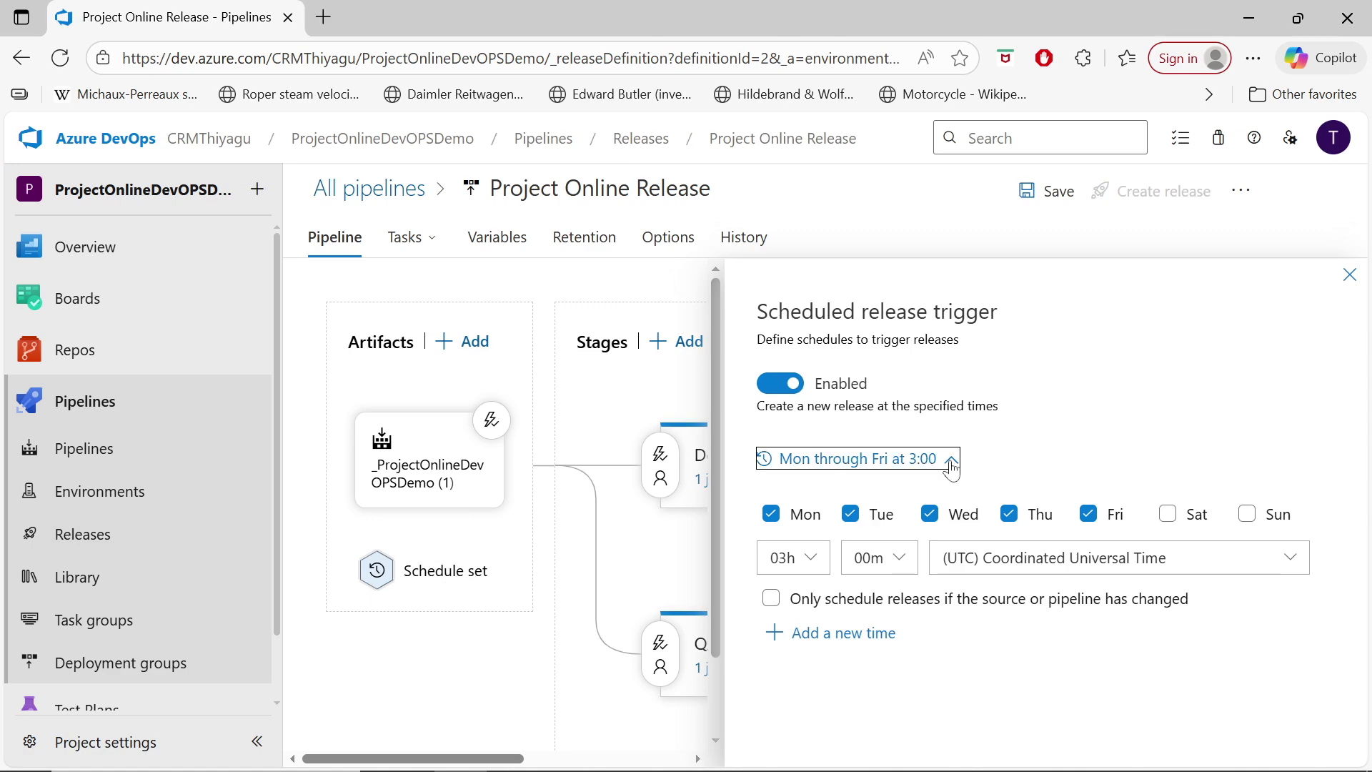
Switch to Google Chrome, rerun the "utc time now" search to check the current UTC time, and return to Azure DevOps.
{"action": "left_click", "coordinate": [622, 751]}
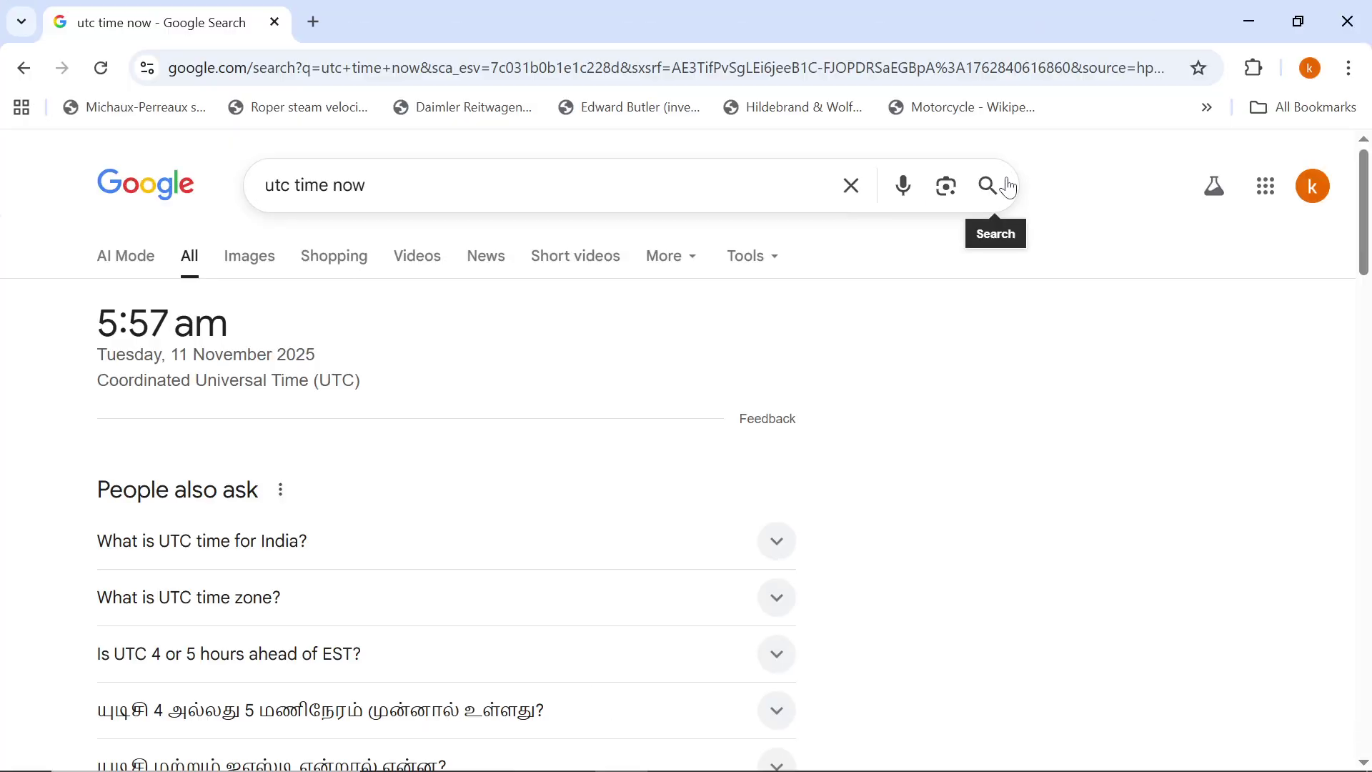
{"action": "left_click", "coordinate": [1000, 193]}
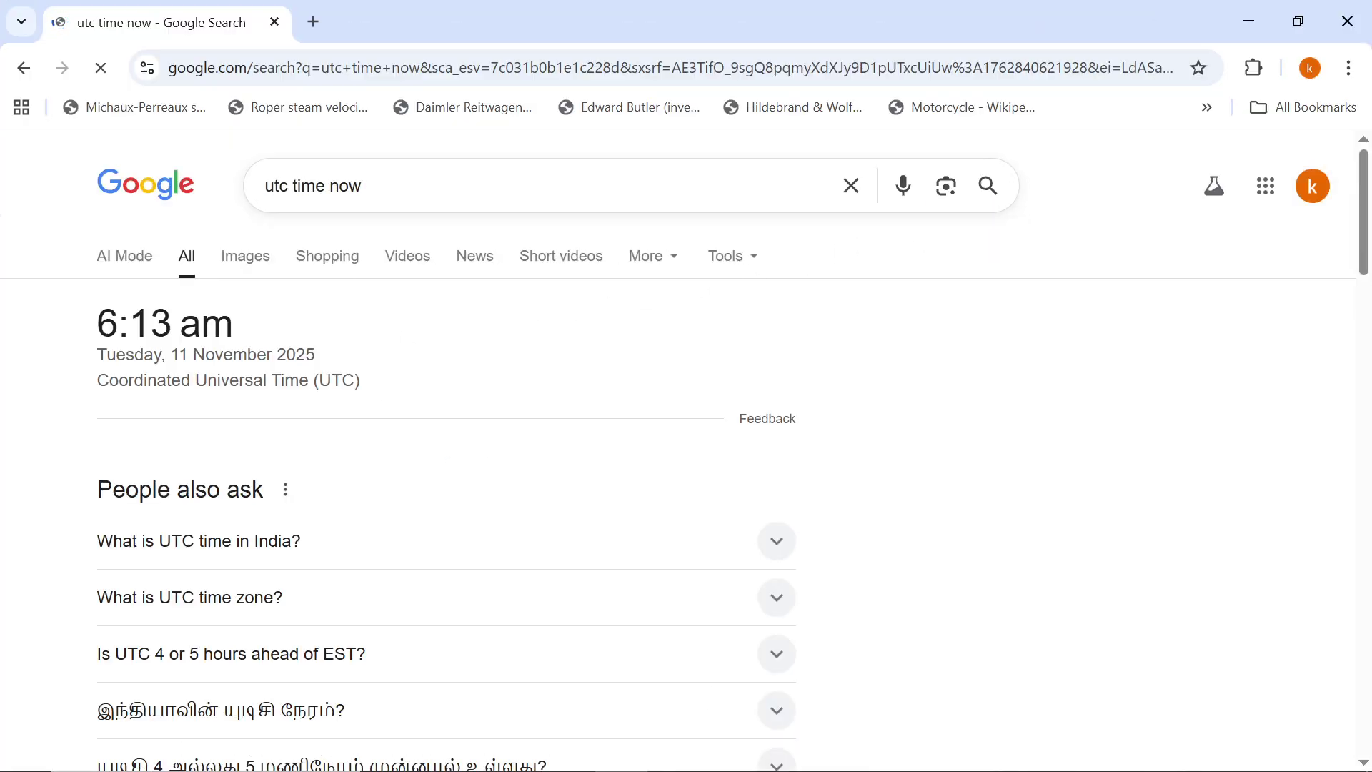
{"action": "left_click", "coordinate": [459, 750]}
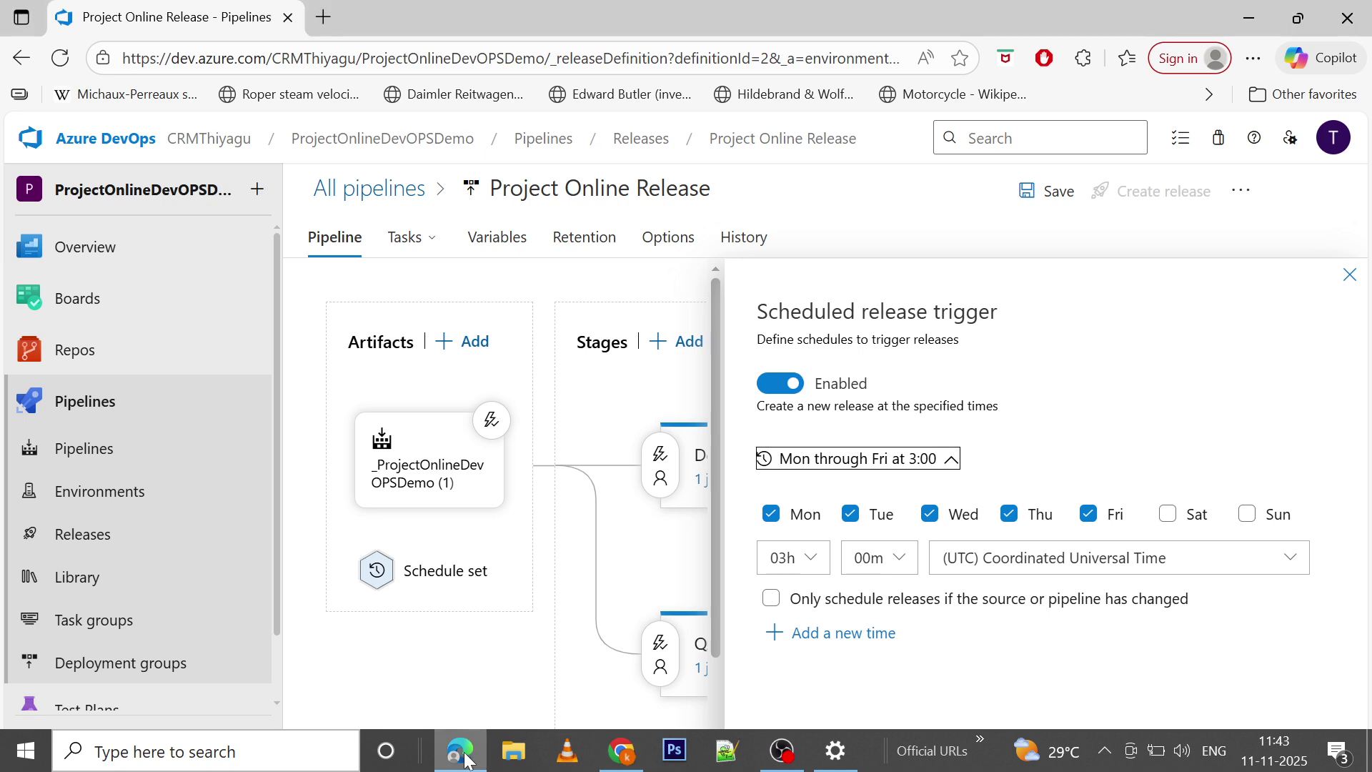
Set the release schedule's time to 06h 15m UTC and save the release pipeline without a comment.
{"action": "left_click", "coordinate": [814, 559]}
{"action": "scroll", "coordinate": [789, 604], "scroll_direction": "down", "scroll_amount": 3}
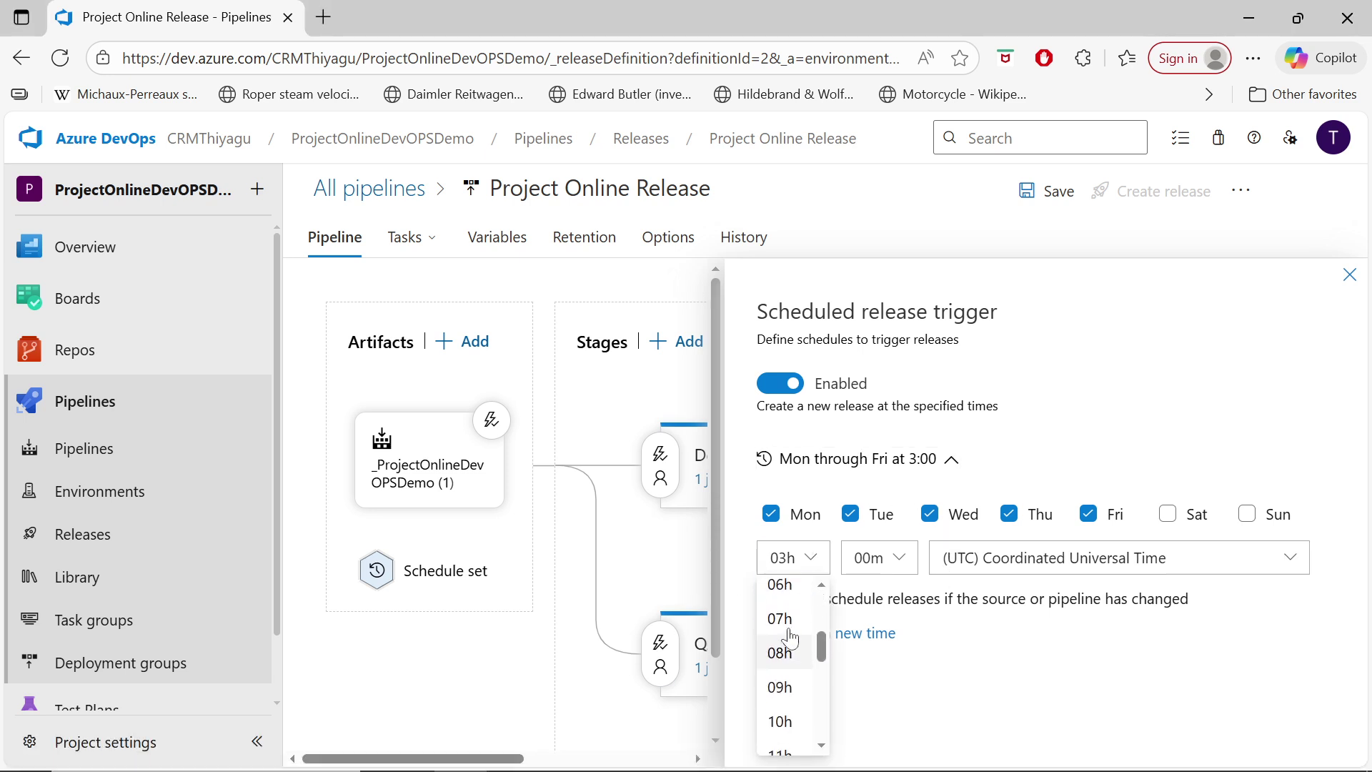
{"action": "left_click", "coordinate": [789, 604]}
{"action": "left_click", "coordinate": [869, 558]}
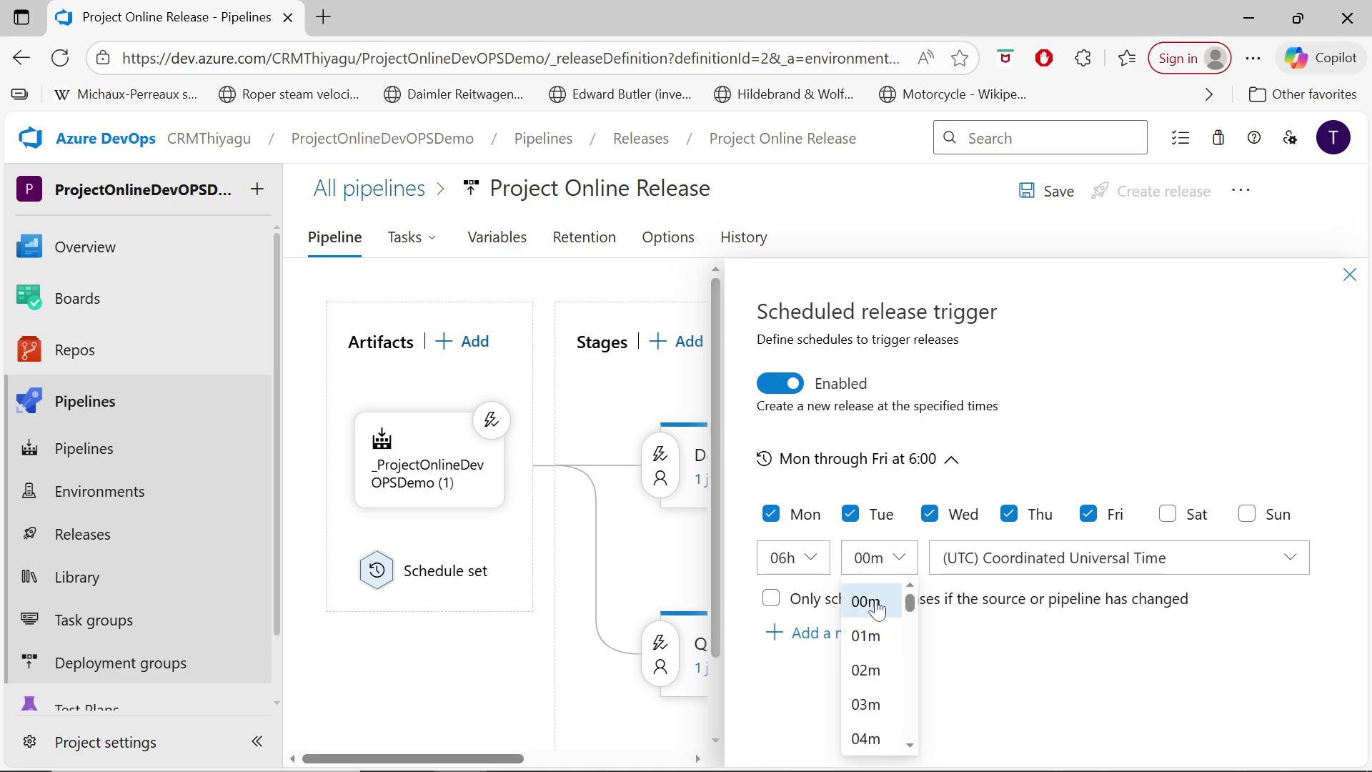
{"action": "scroll", "coordinate": [865, 708], "scroll_direction": "down", "scroll_amount": 6}
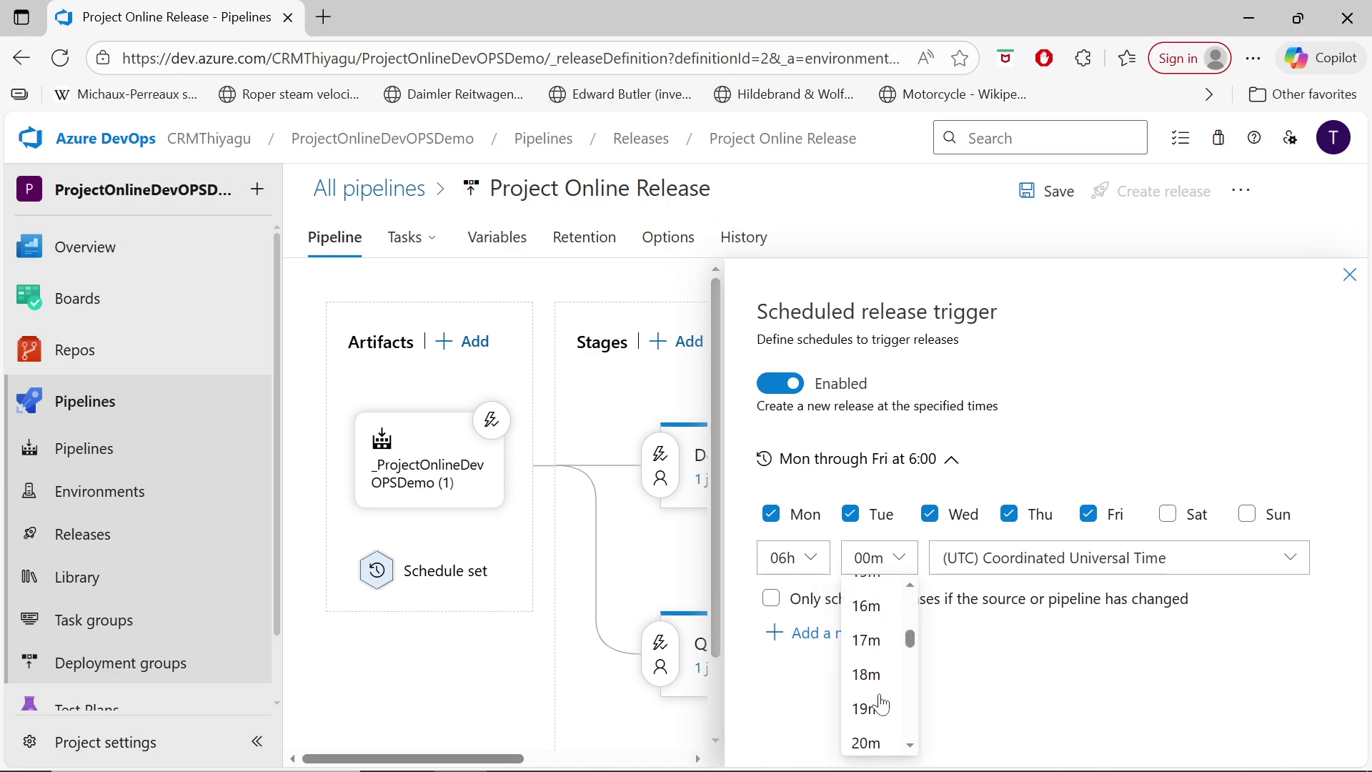
{"action": "scroll", "coordinate": [868, 608], "scroll_direction": "up", "scroll_amount": 1}
{"action": "left_click", "coordinate": [865, 601]}
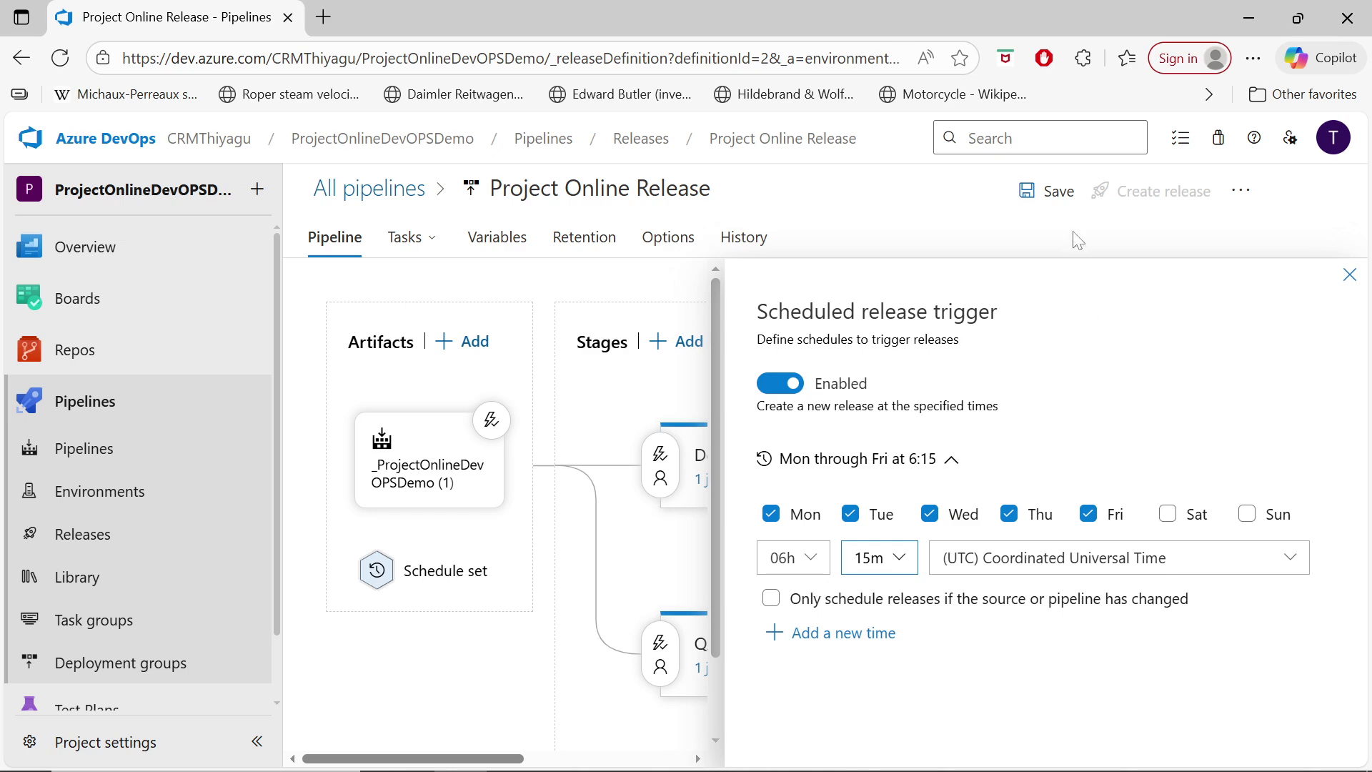
{"action": "left_click", "coordinate": [1060, 190]}
{"action": "left_click", "coordinate": [775, 533]}
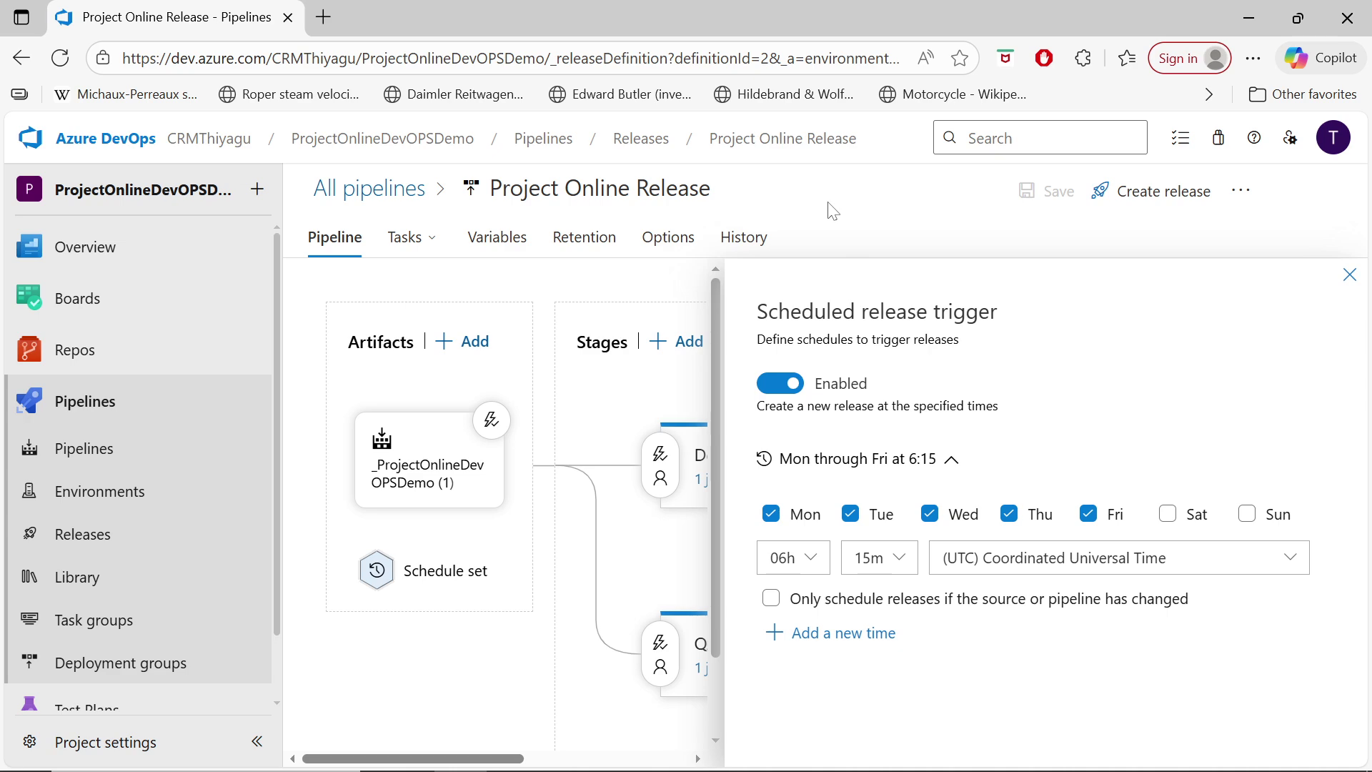
Open Release-12 from the pipeline's release list and examine the Dev stage's deployment summary and error details.
{"action": "left_click", "coordinate": [369, 188]}
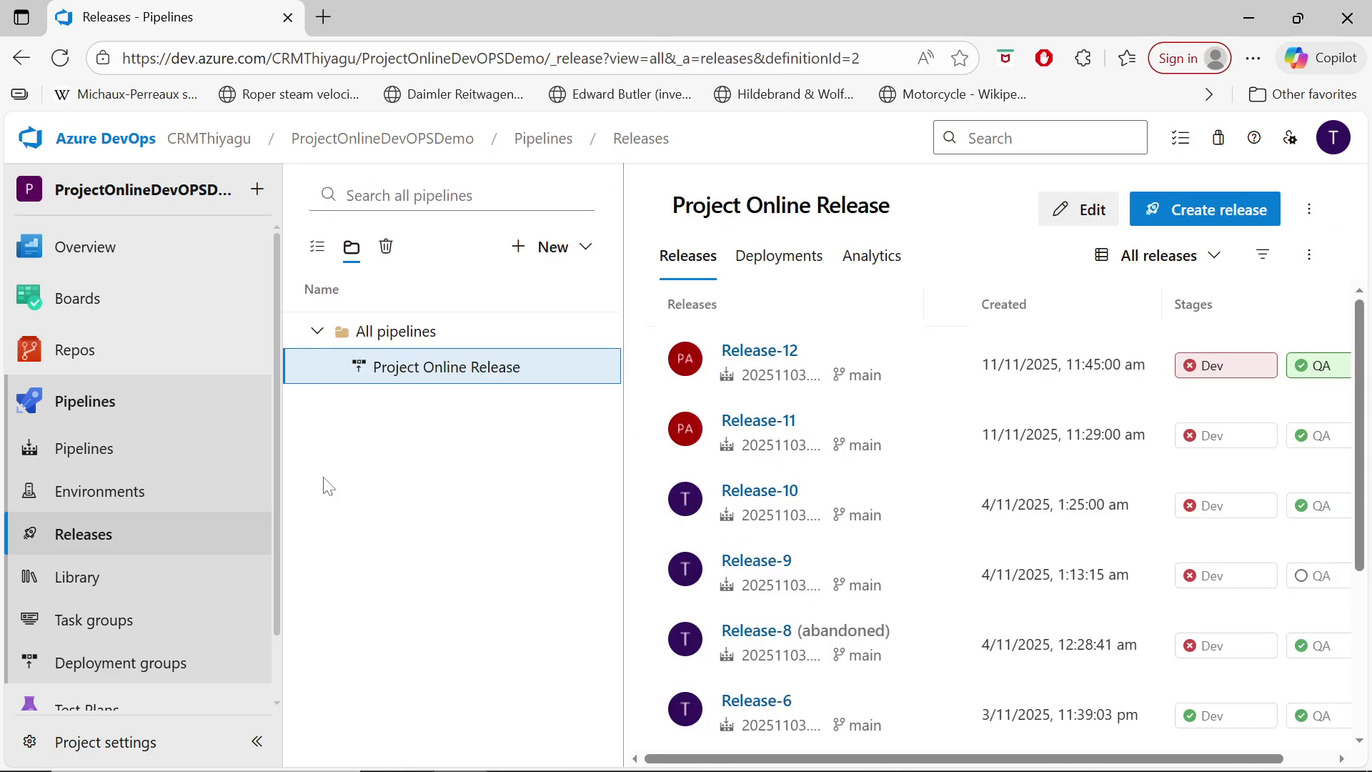
{"action": "left_click", "coordinate": [775, 351]}
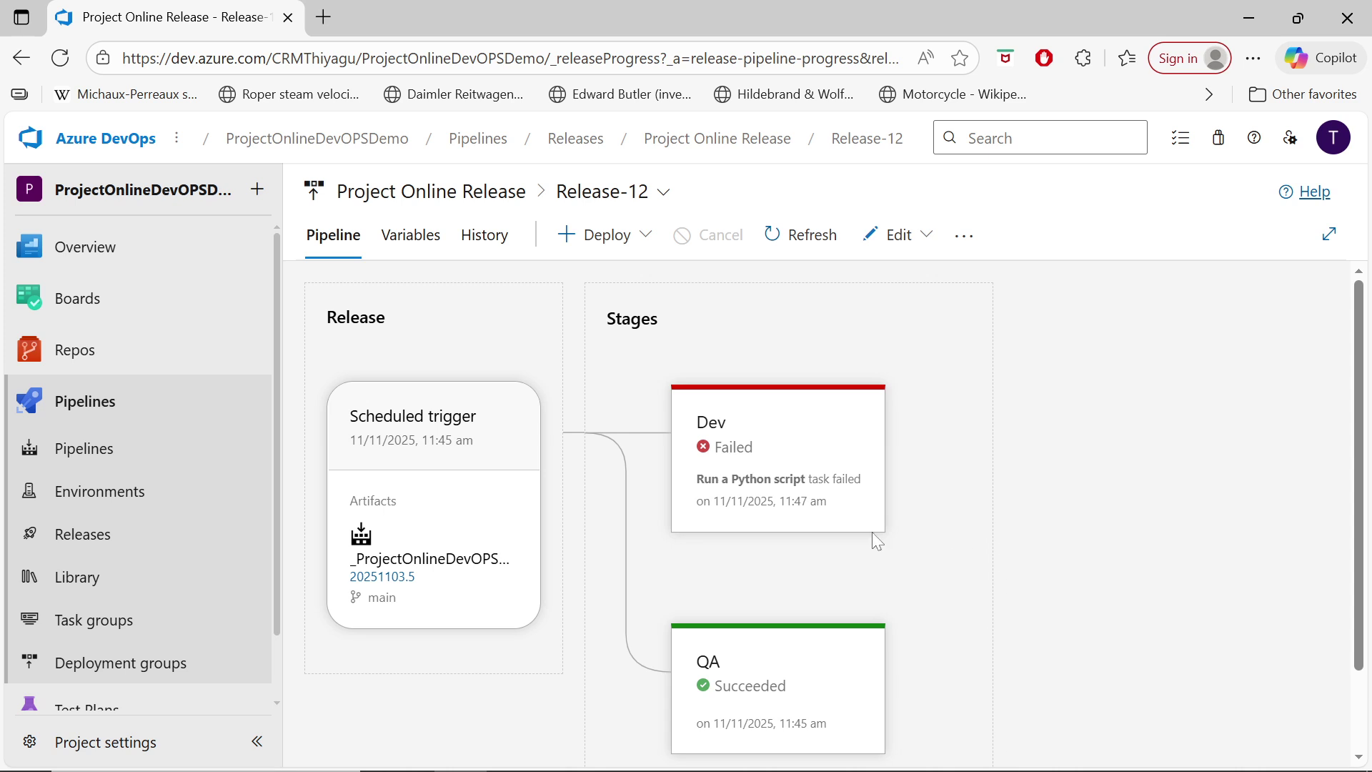
{"action": "mouse_move", "coordinate": [759, 475]}
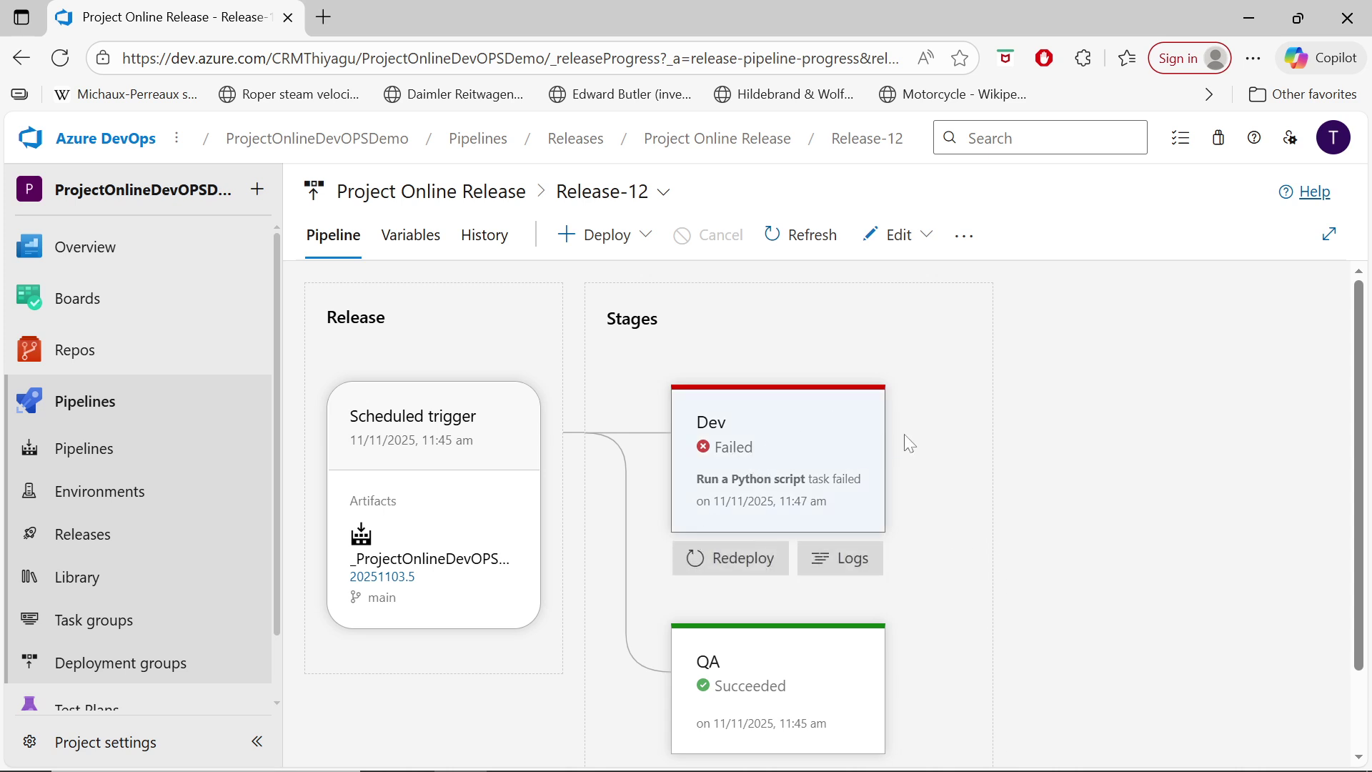
{"action": "left_click", "coordinate": [791, 451]}
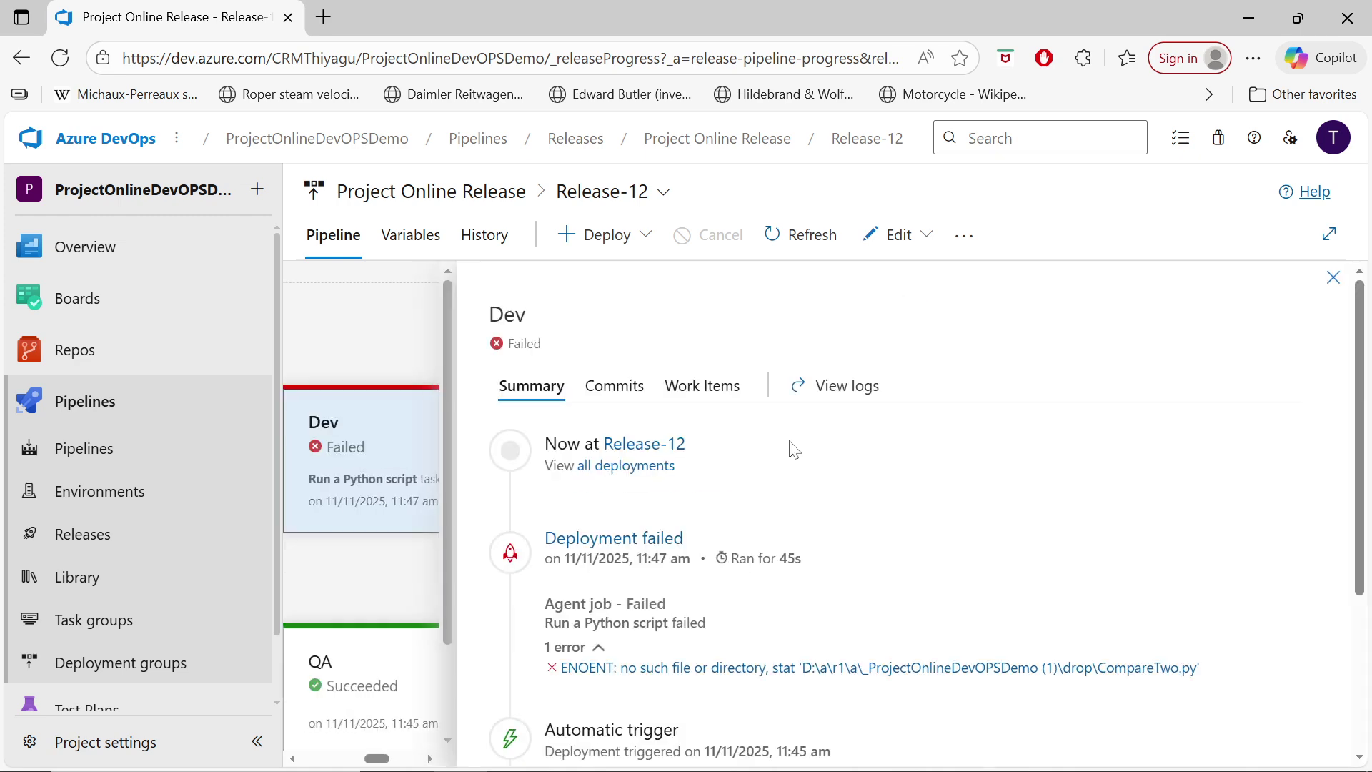
{"action": "scroll", "coordinate": [791, 454], "scroll_direction": "down", "scroll_amount": 3}
{"action": "scroll", "coordinate": [769, 641], "scroll_direction": "up", "scroll_amount": 2}
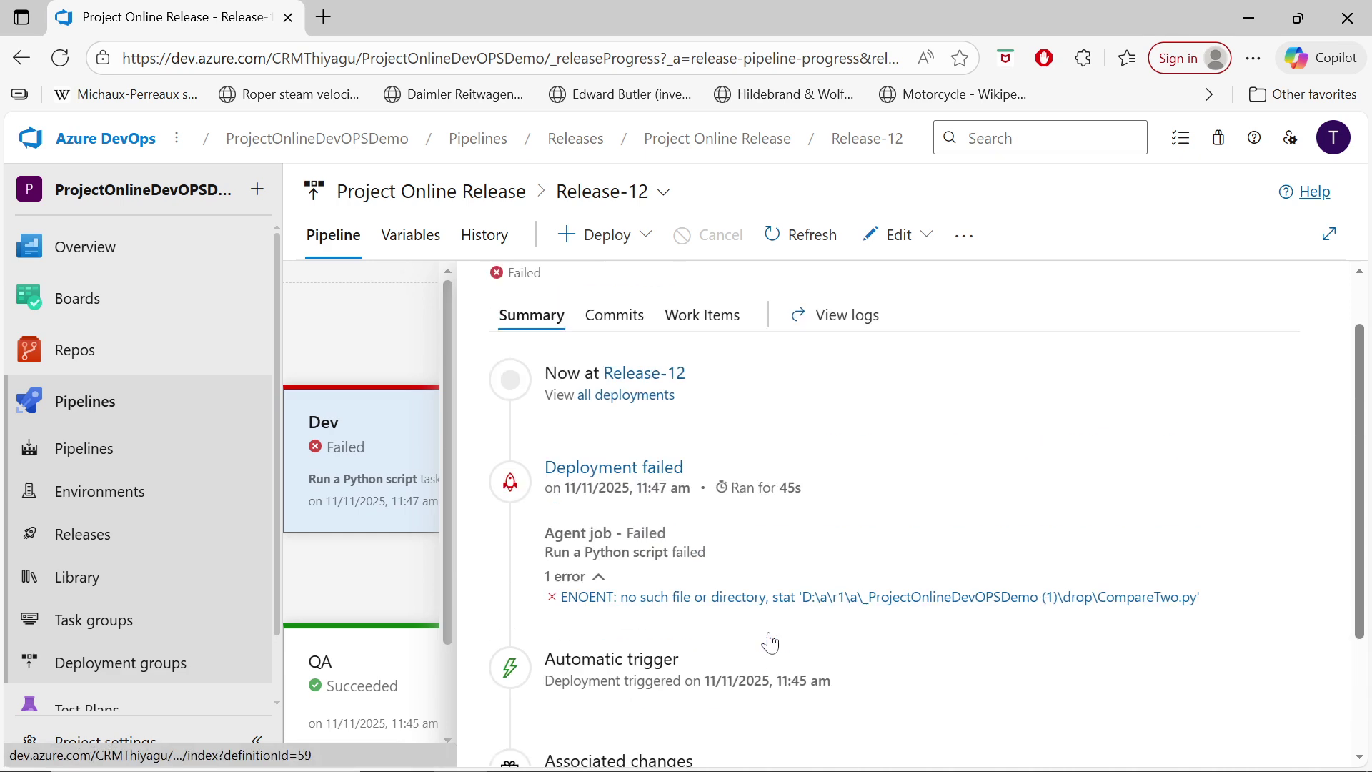
{"action": "scroll", "coordinate": [769, 641], "scroll_direction": "up", "scroll_amount": 1}
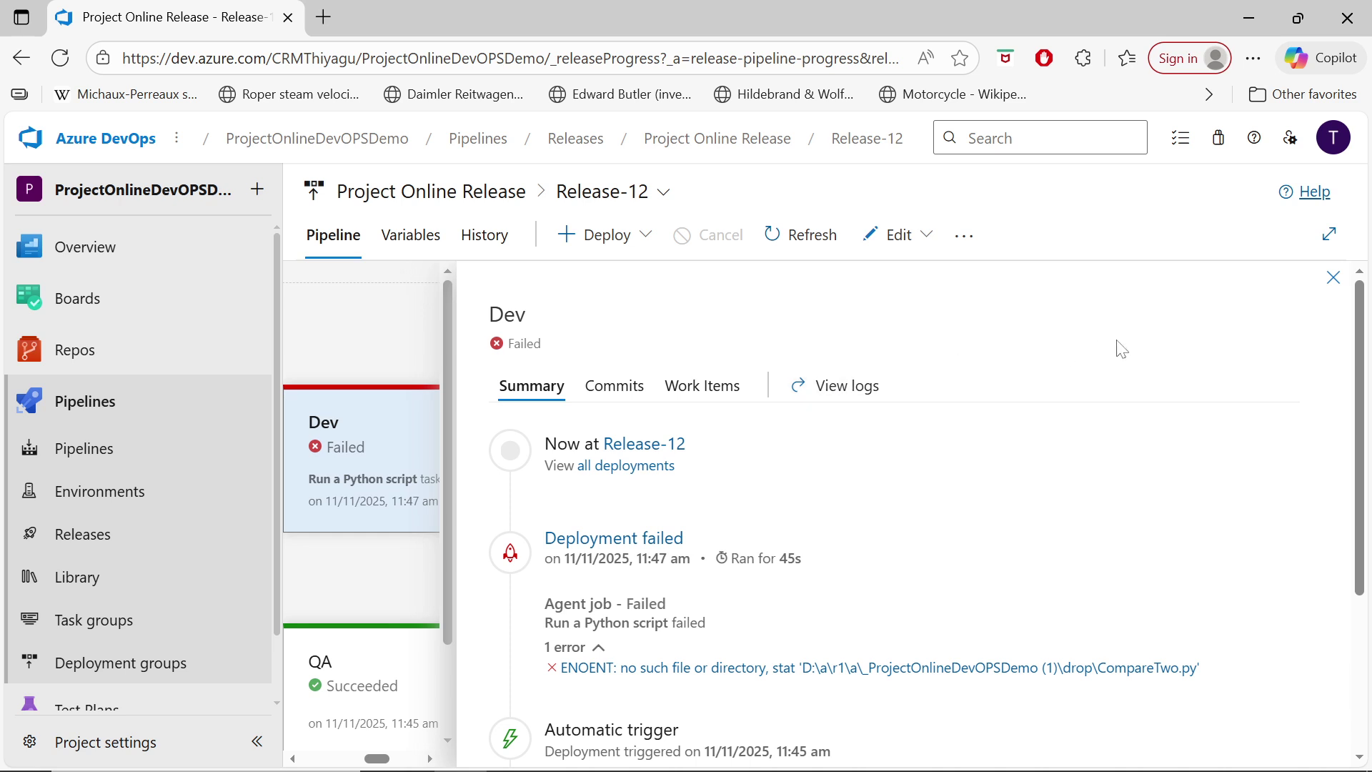
{"action": "left_click", "coordinate": [1334, 277]}
{"action": "mouse_move", "coordinate": [829, 539]}
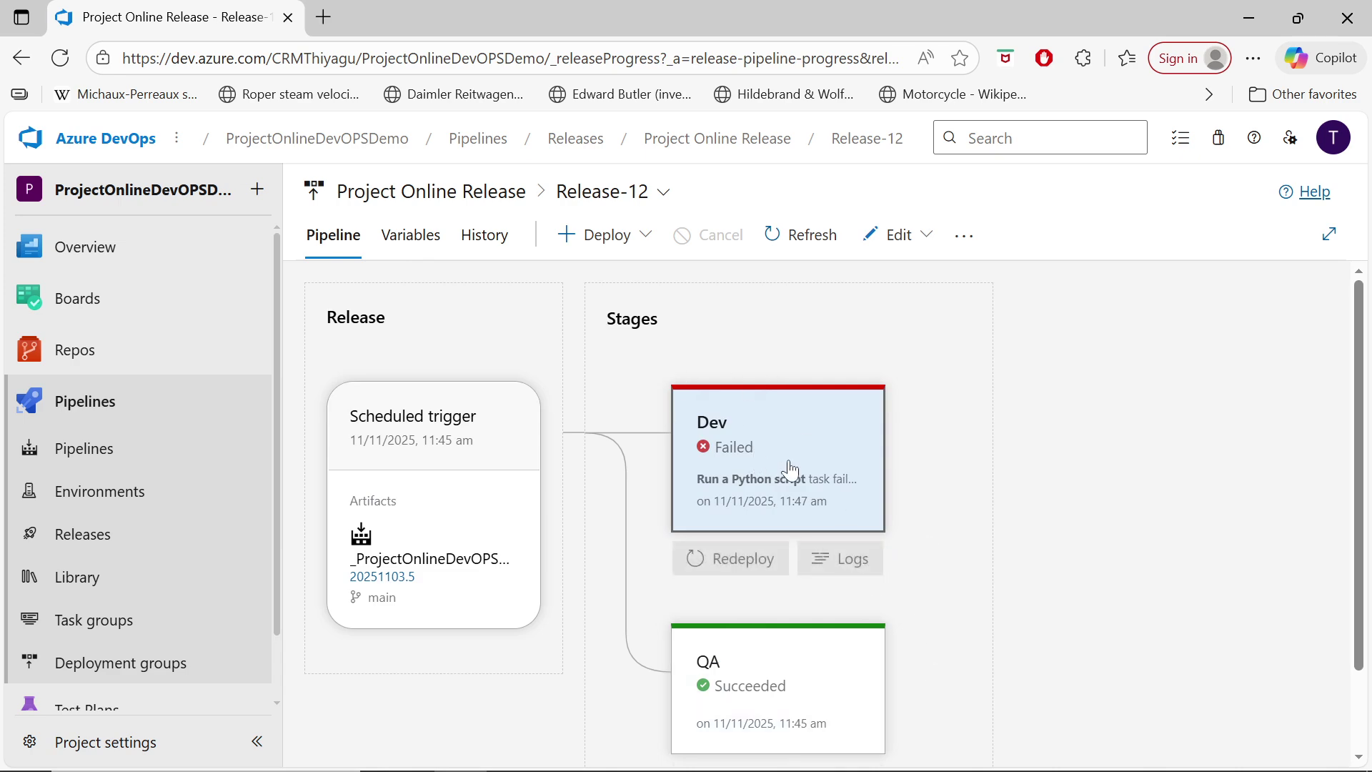
Open the Dev stage's detailed log for the Run a Python script task, examine its debug lines and error line, and close it.
{"action": "left_click", "coordinate": [852, 568]}
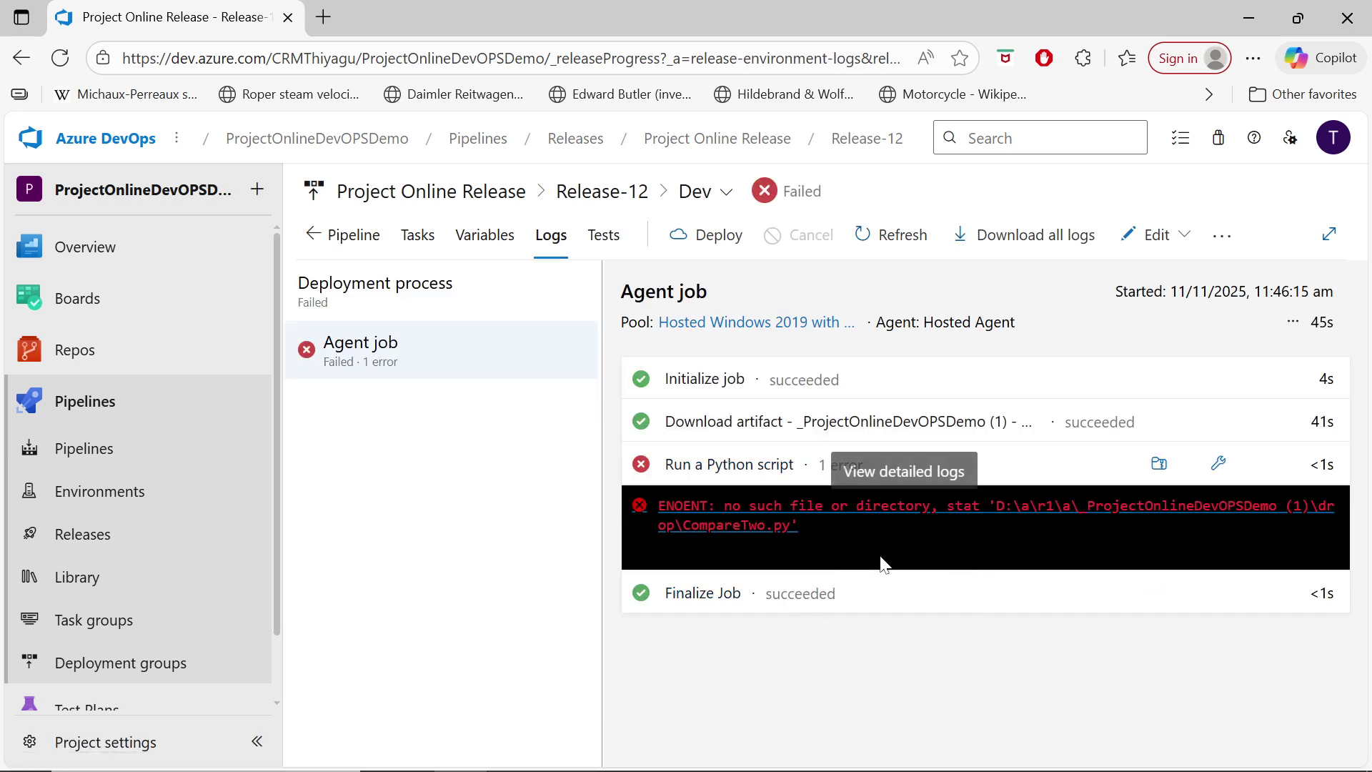
{"action": "left_click", "coordinate": [860, 527]}
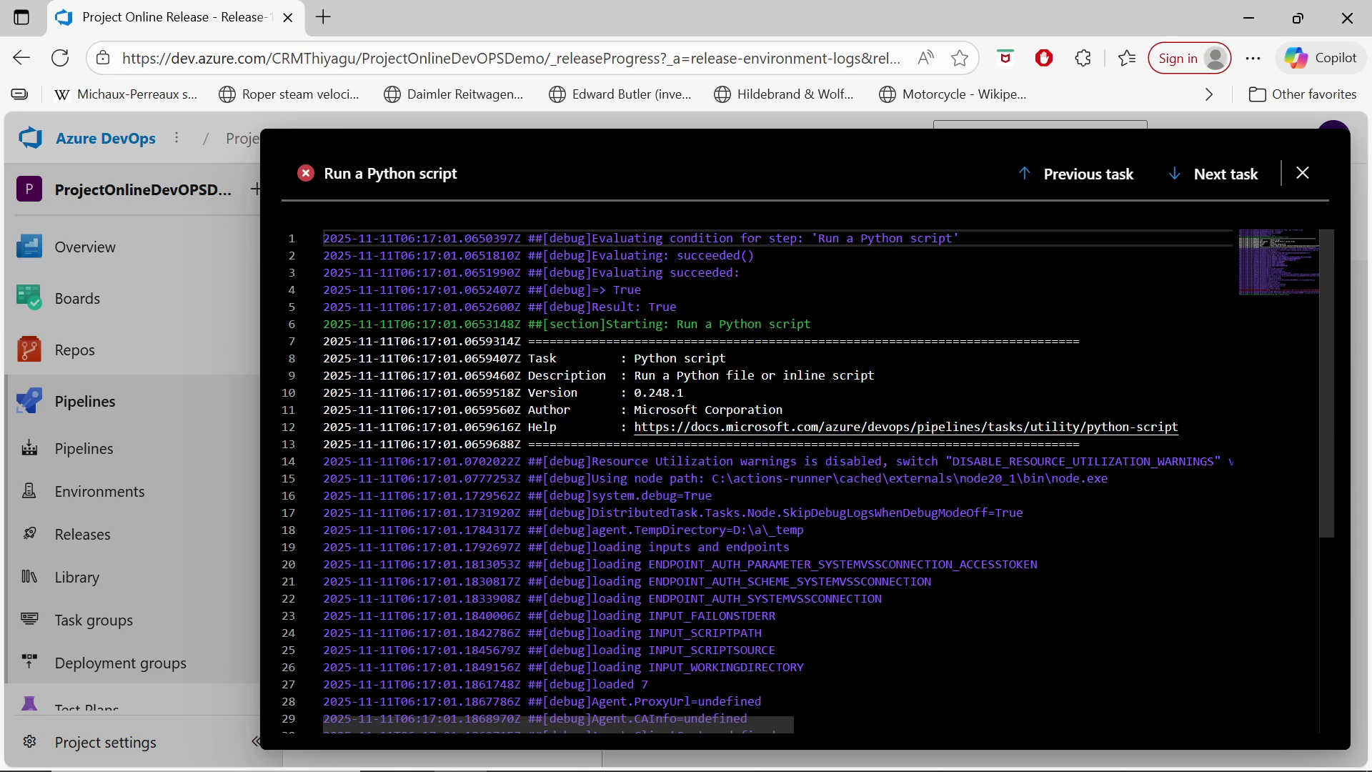
{"action": "left_click_drag", "start_coordinate": [527, 238], "coordinate": [593, 238]}
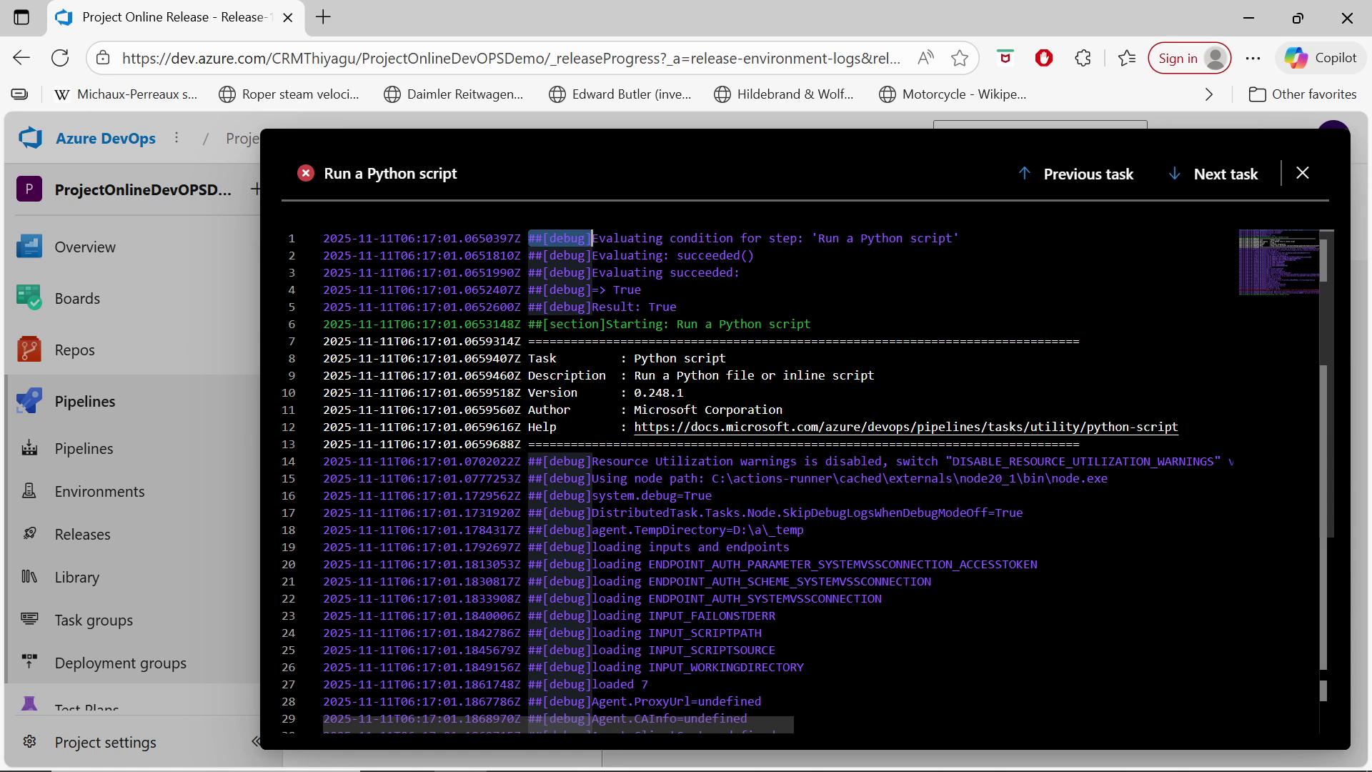
{"action": "left_click_drag", "start_coordinate": [529, 255], "coordinate": [592, 272]}
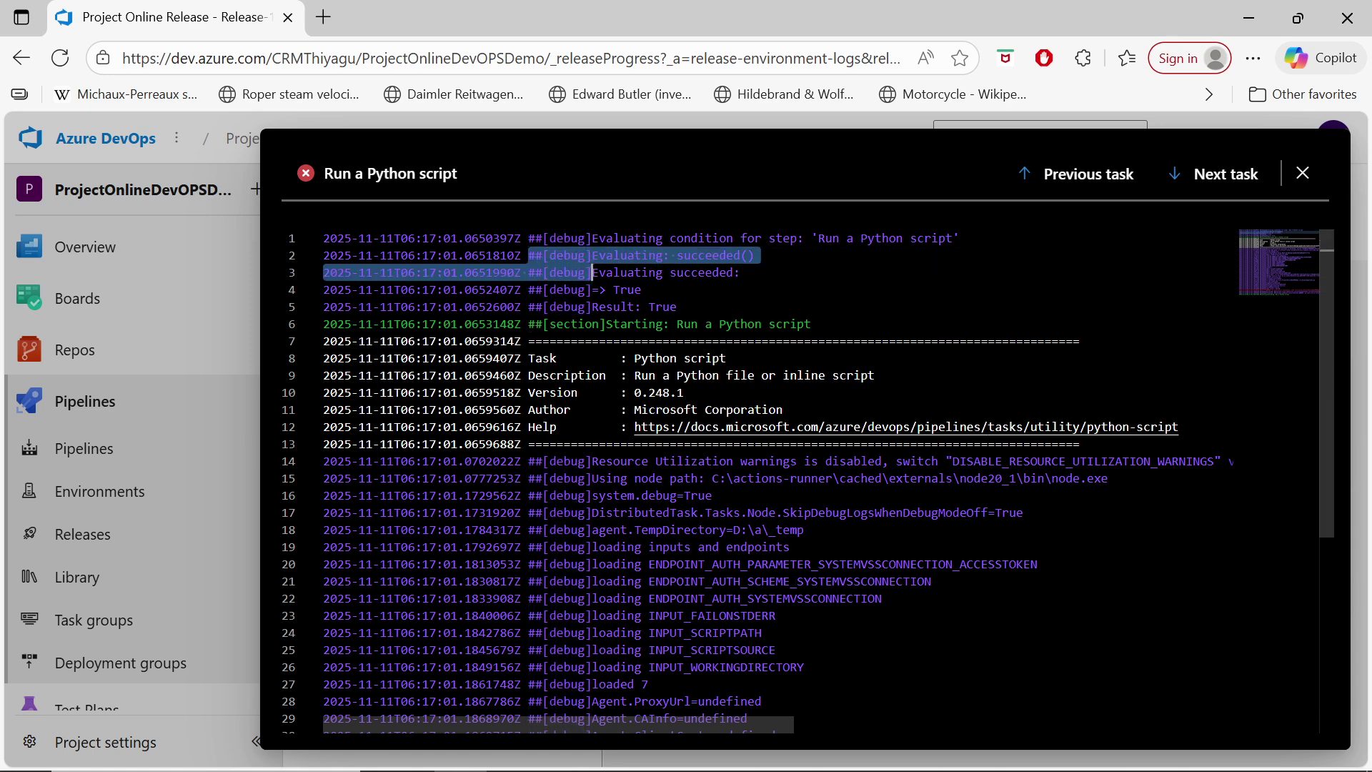
{"action": "scroll", "coordinate": [592, 272], "scroll_direction": "down", "scroll_amount": 5}
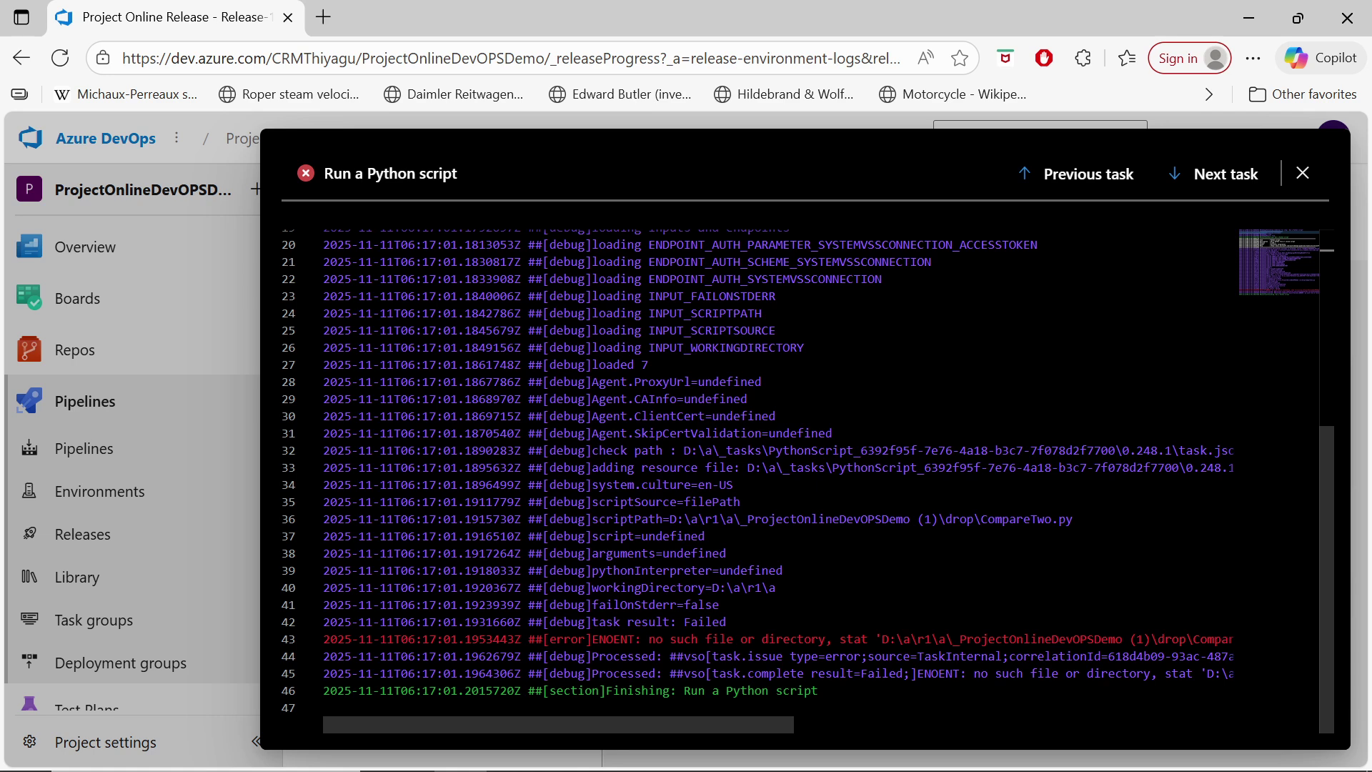
{"action": "left_click_drag", "start_coordinate": [657, 639], "coordinate": [1217, 639]}
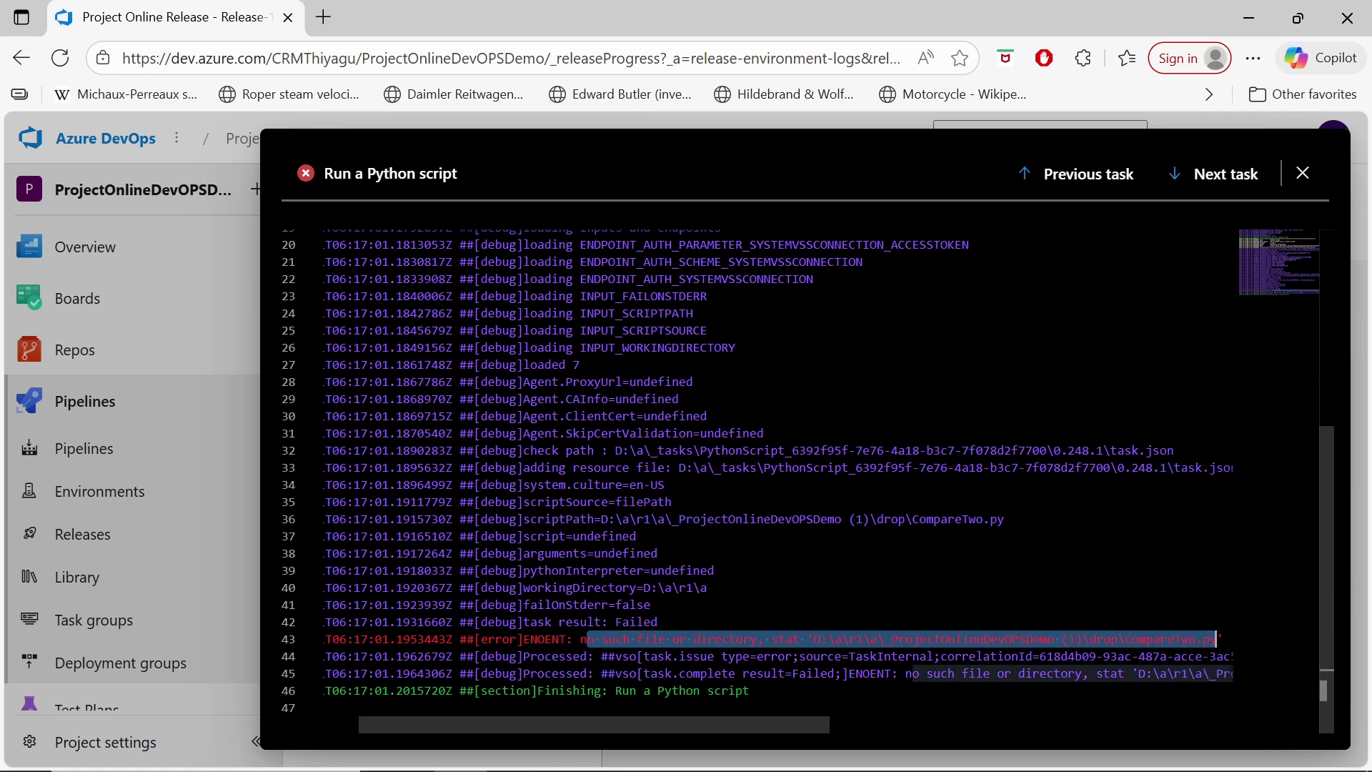
{"action": "left_click", "coordinate": [524, 605]}
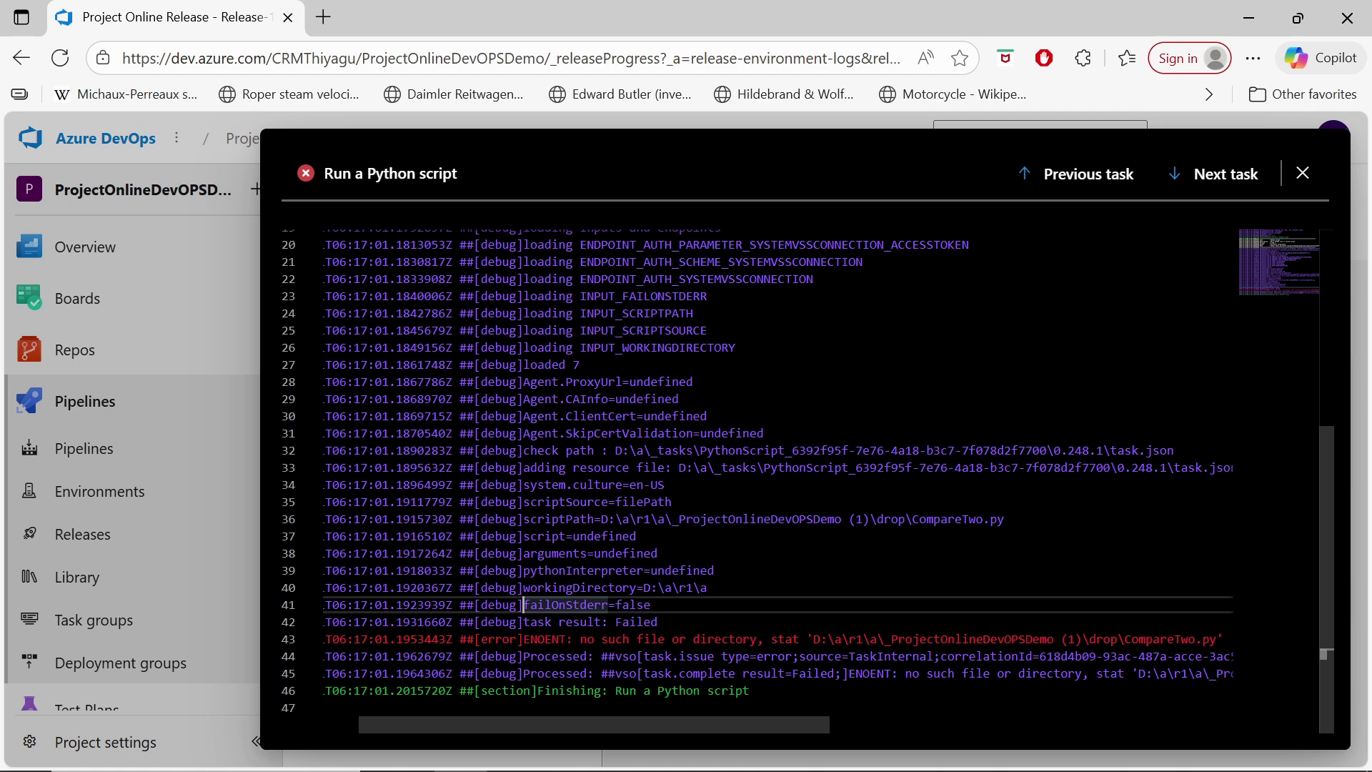
{"action": "scroll", "coordinate": [524, 604], "scroll_direction": "up", "scroll_amount": 5}
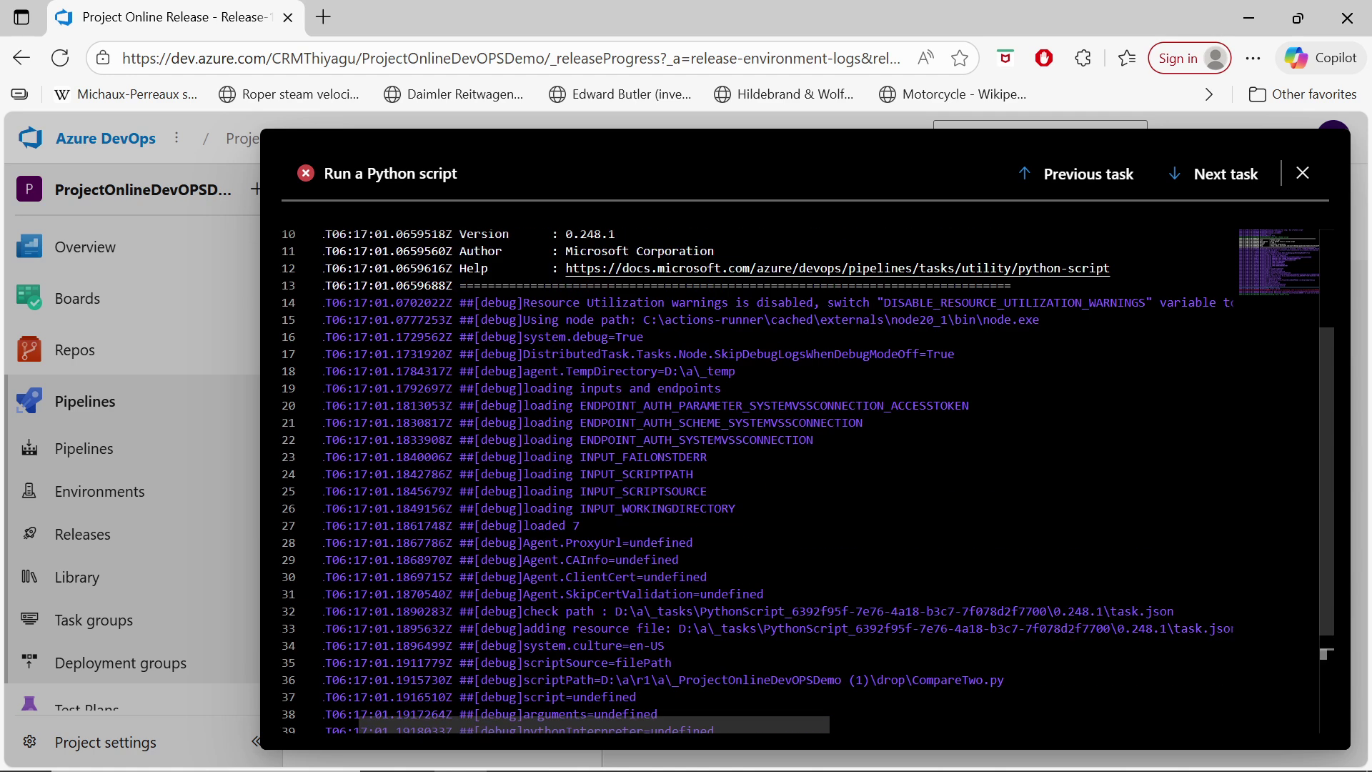
{"action": "left_click", "coordinate": [1302, 173]}
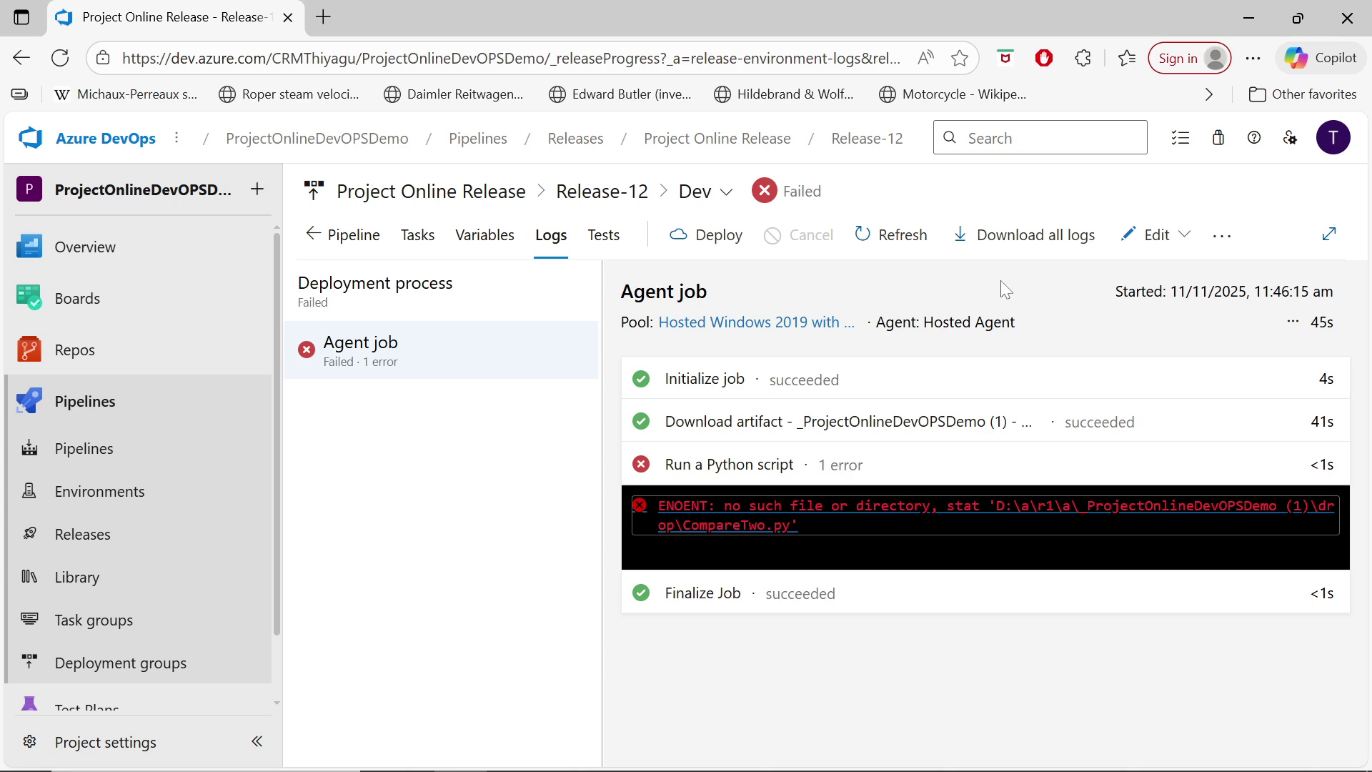
Delete the System.debug variable from the Project Online Release pipeline and save the pipeline without a comment.
{"action": "left_click", "coordinate": [472, 193]}
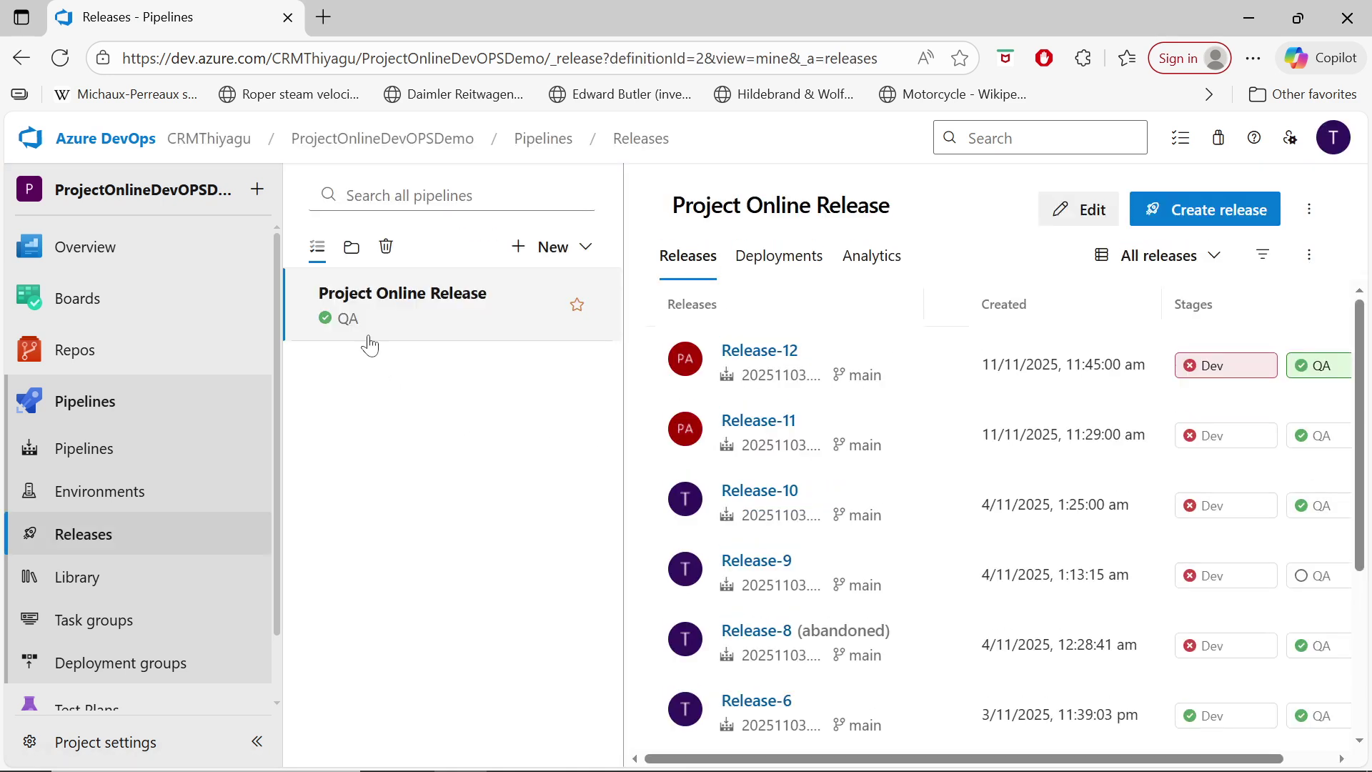
{"action": "left_click", "coordinate": [1087, 214]}
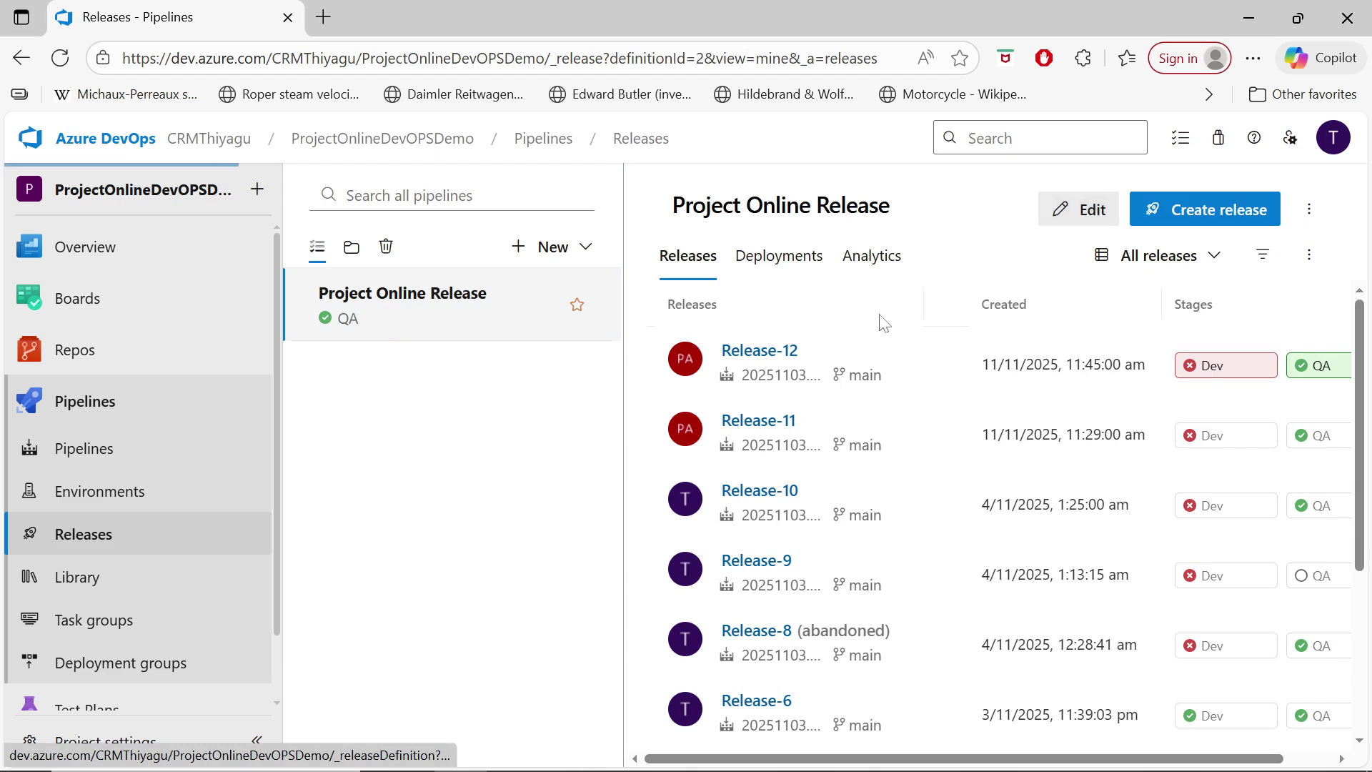
{"action": "left_click", "coordinate": [486, 239]}
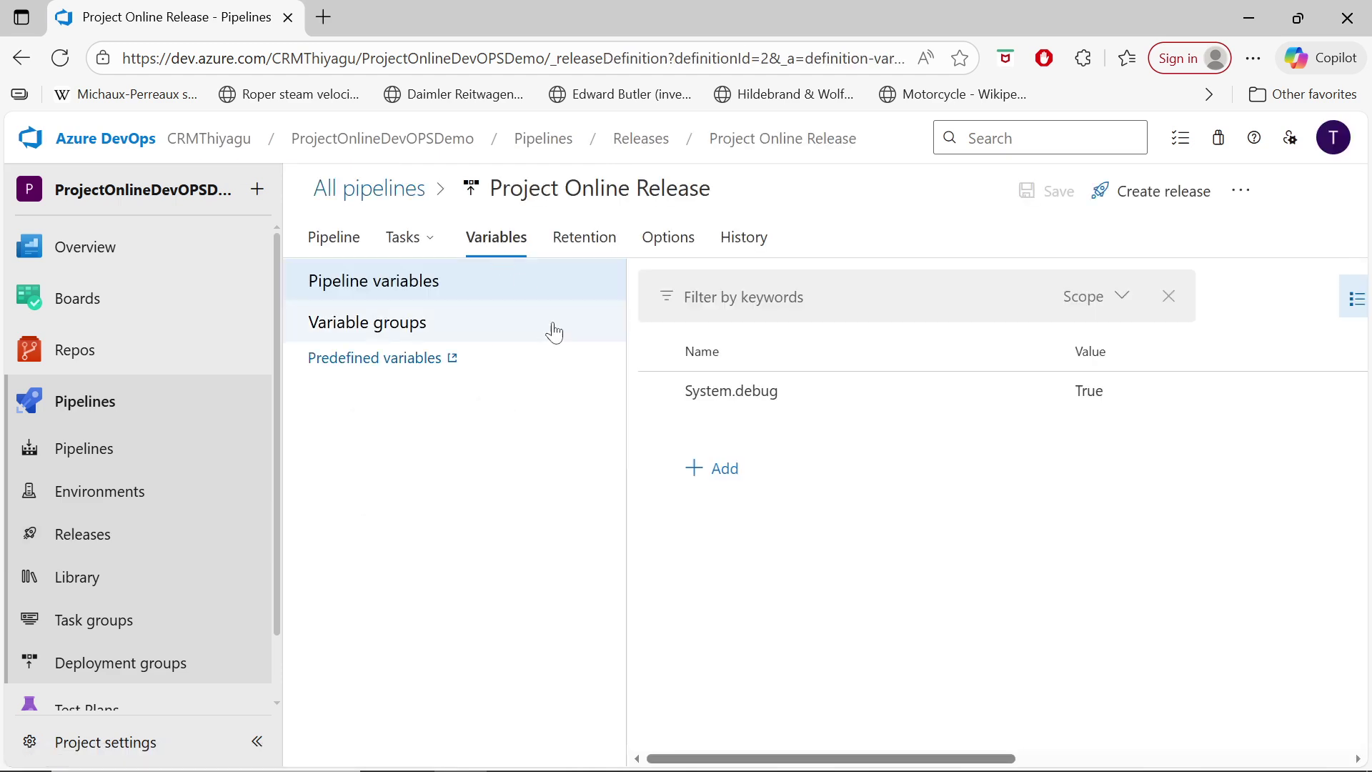
{"action": "mouse_move", "coordinate": [1148, 401]}
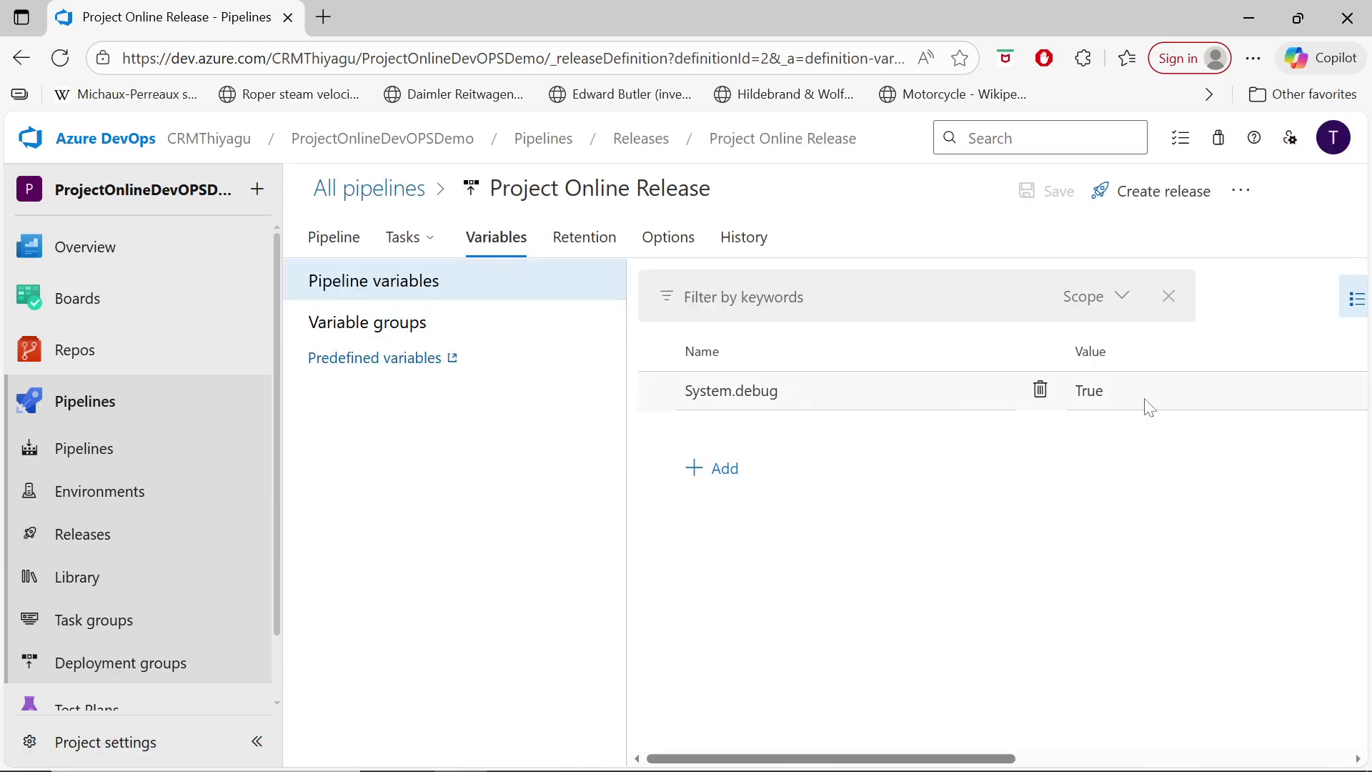
{"action": "left_click", "coordinate": [1040, 393]}
{"action": "left_click", "coordinate": [1052, 191]}
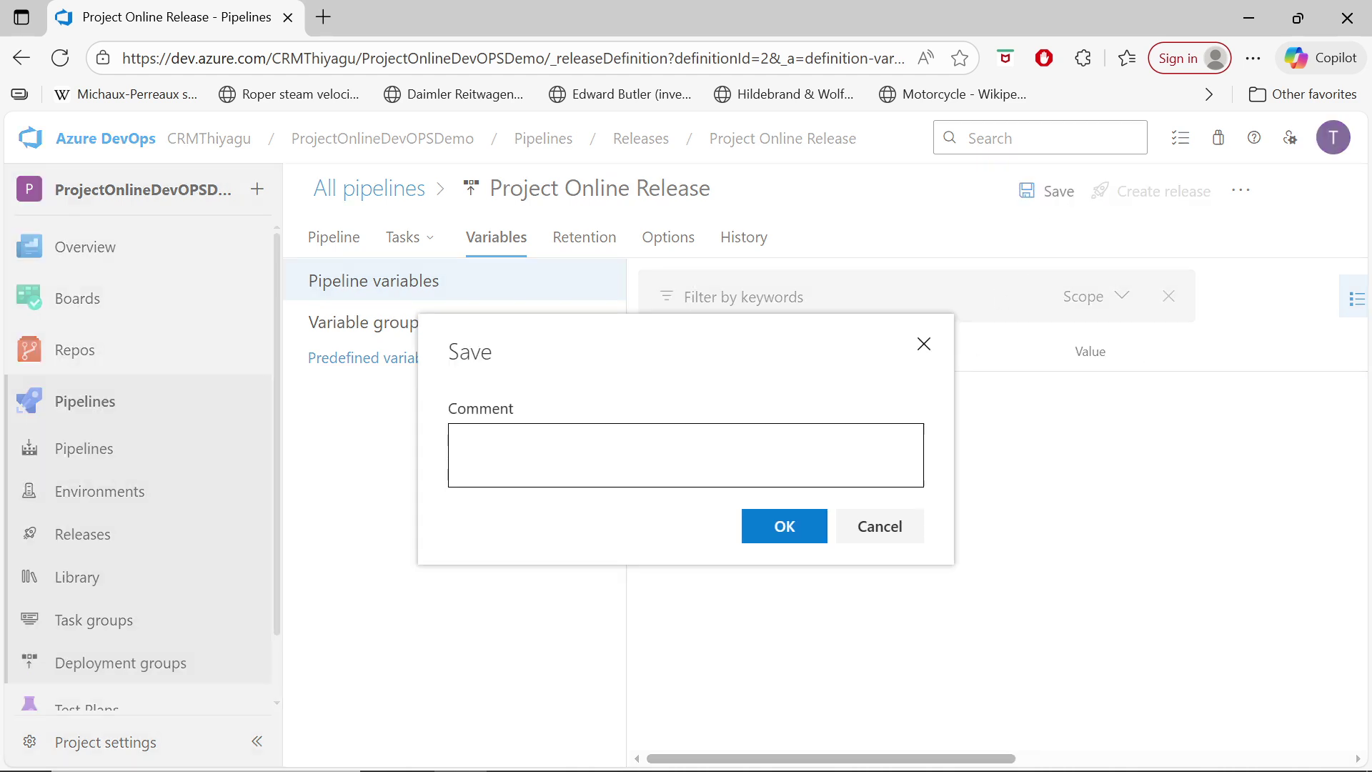
{"action": "left_click", "coordinate": [805, 536]}
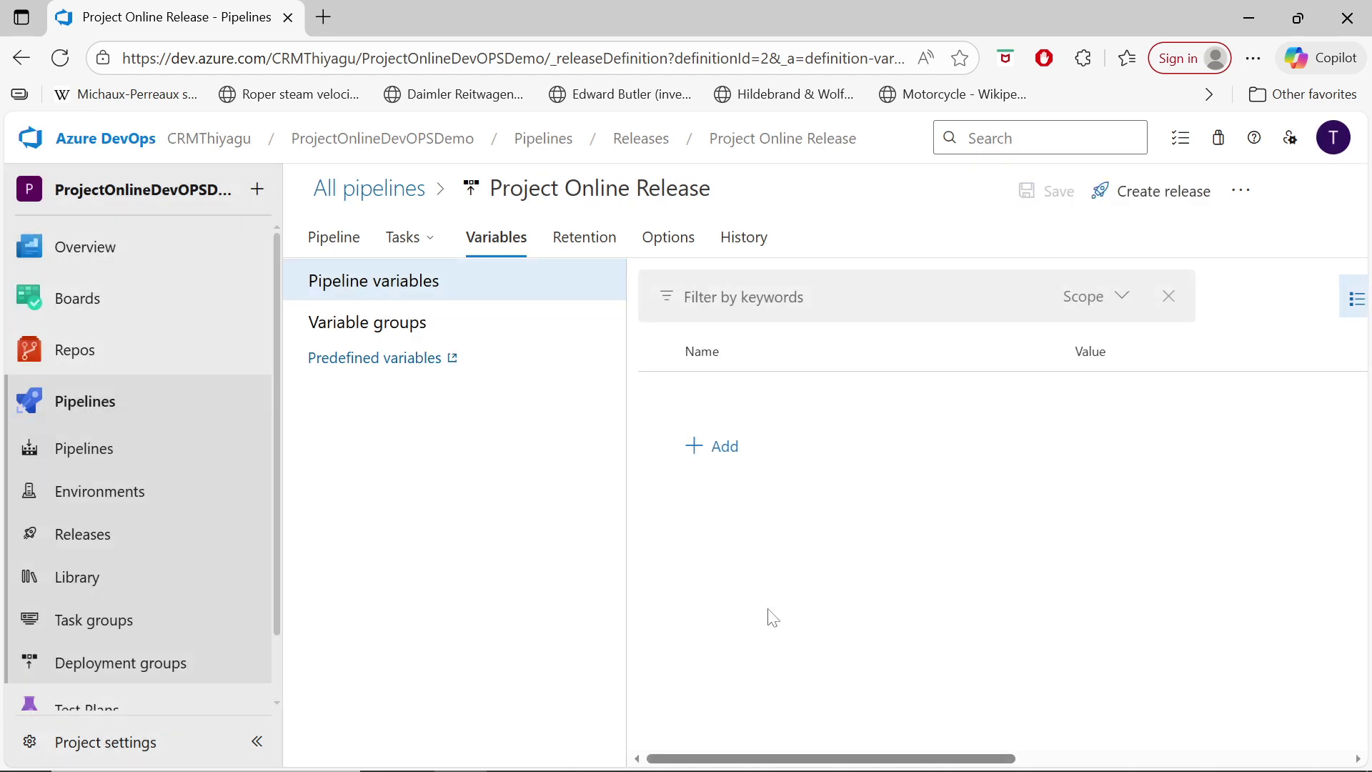